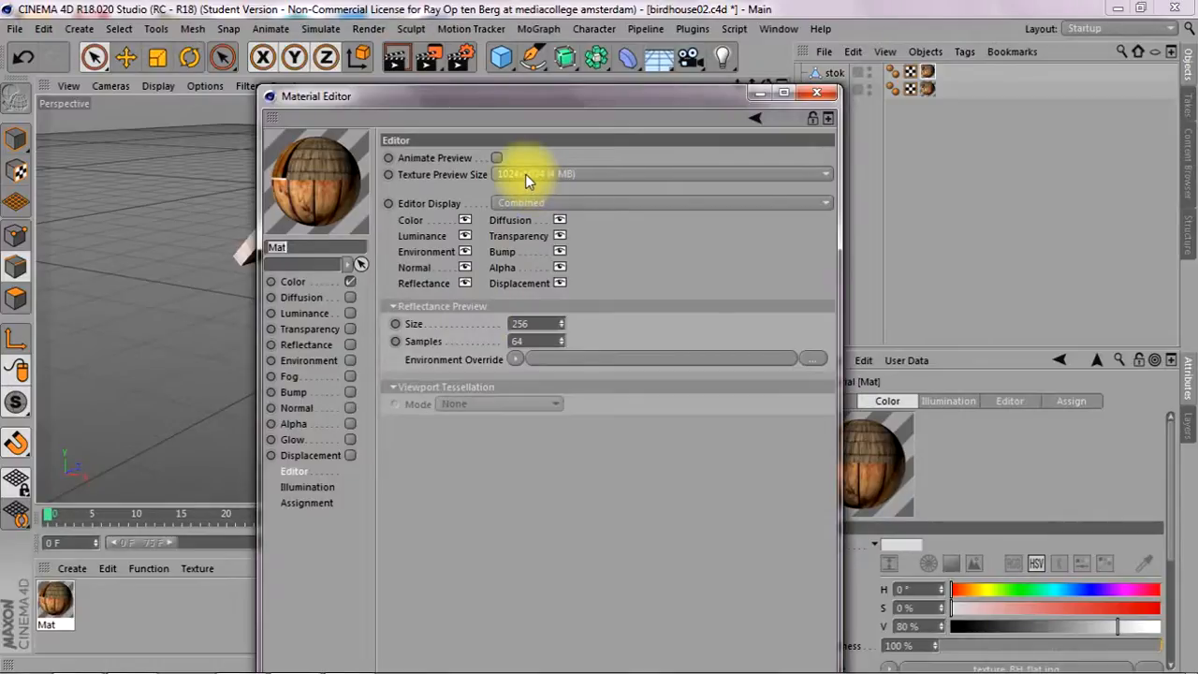
Check the Mat material's texture preview size, close its editor and inspect the textured birdhouse from several angles
left_click(293, 474)
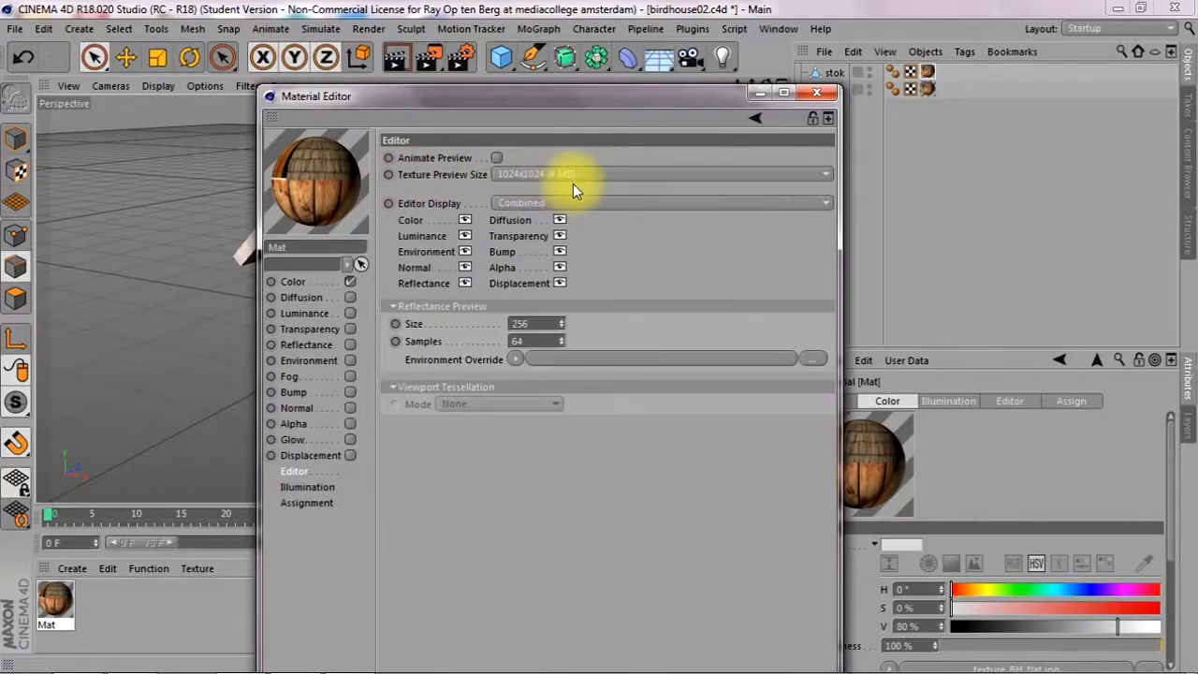
left_click(814, 96)
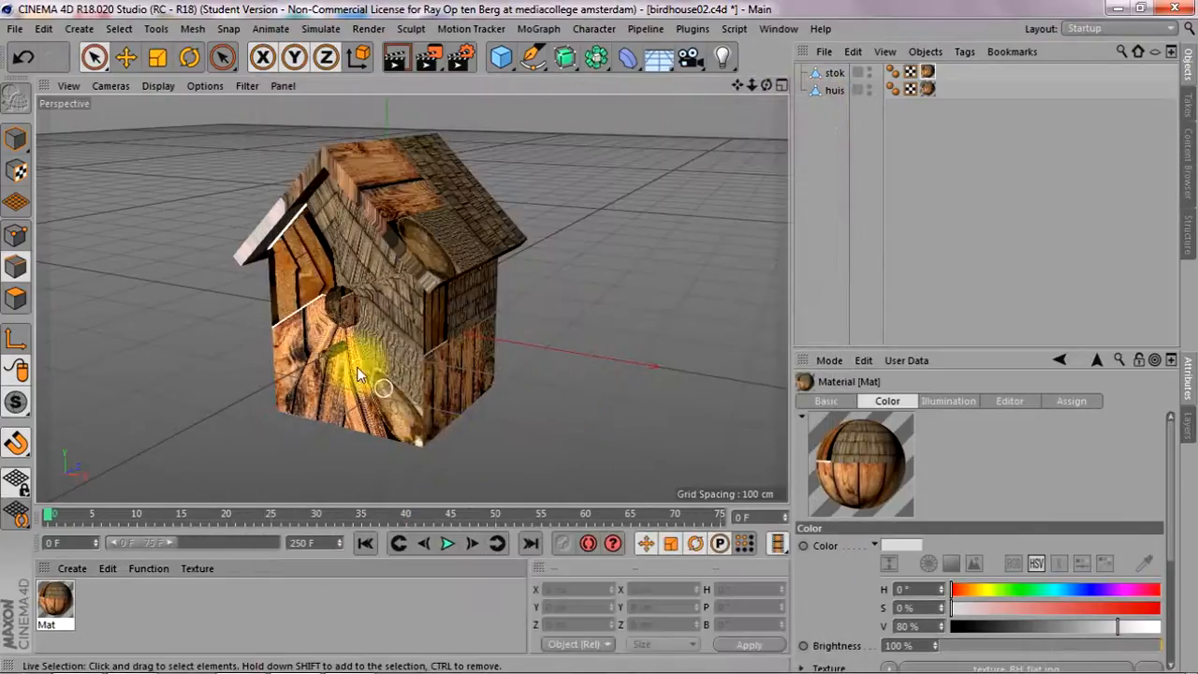
scroll(345, 350, "up", 5)
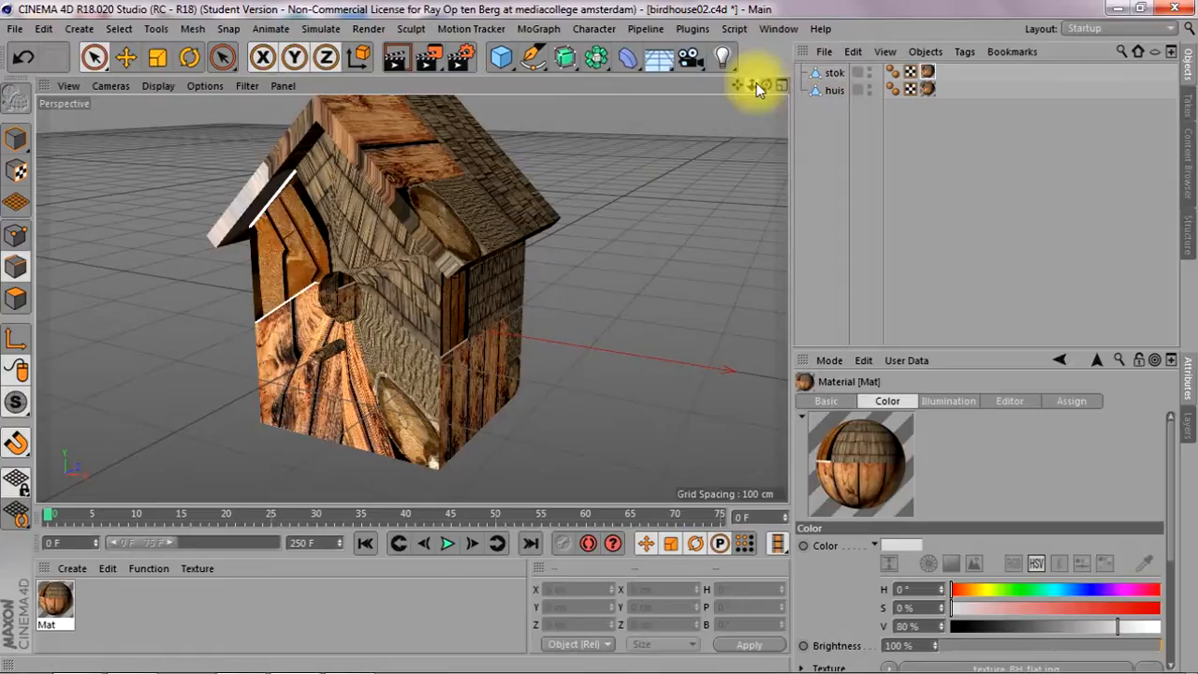
mouse_move(766, 85)
left_mouse_down()
mouse_move(712, 94)
mouse_move(763, 70)
mouse_move(766, 85)
left_mouse_up()
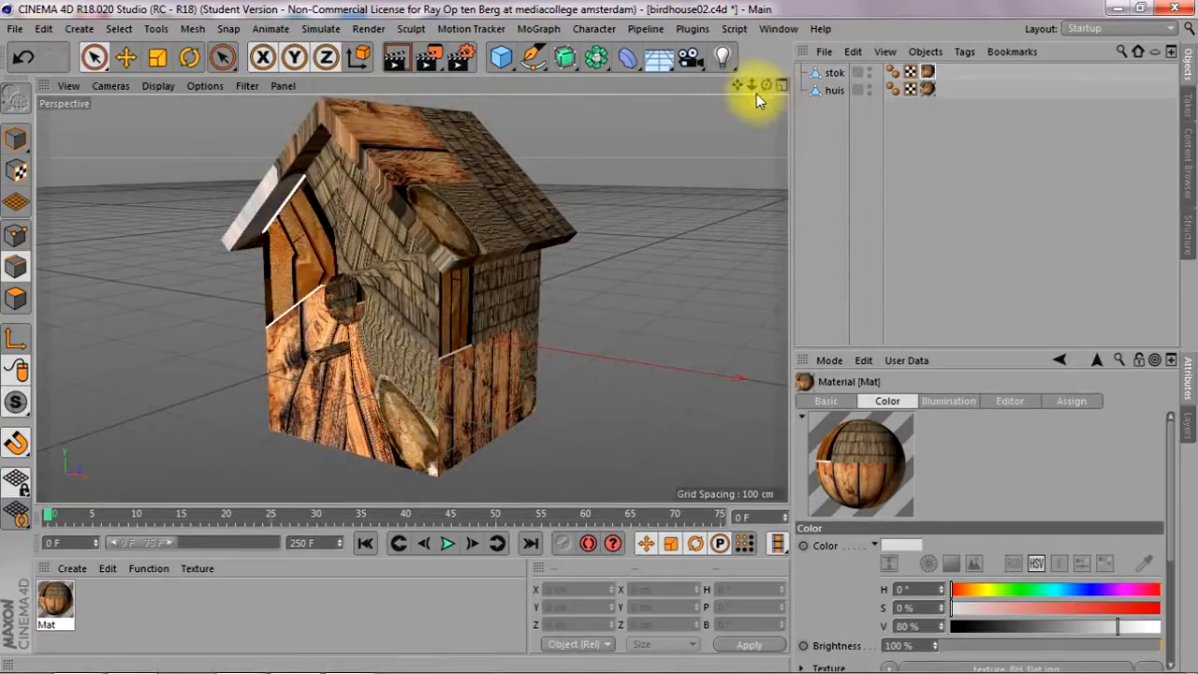
left_click_drag(737, 85, 736, 81)
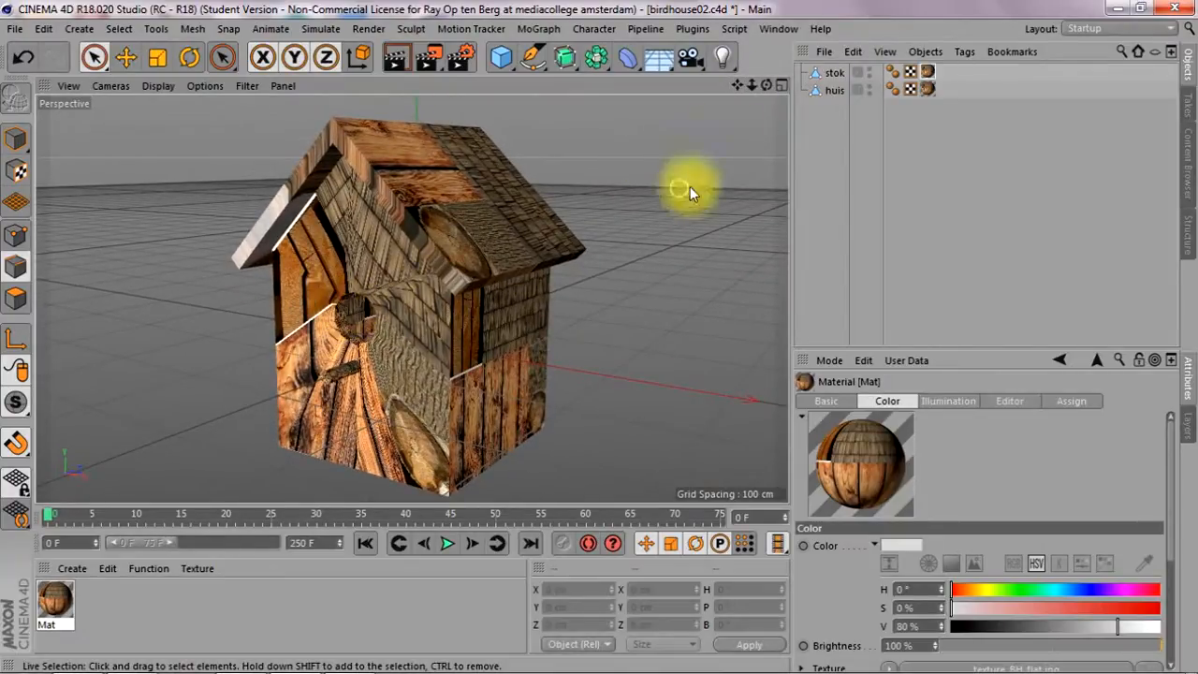
left_click_drag(765, 84, 631, 201)
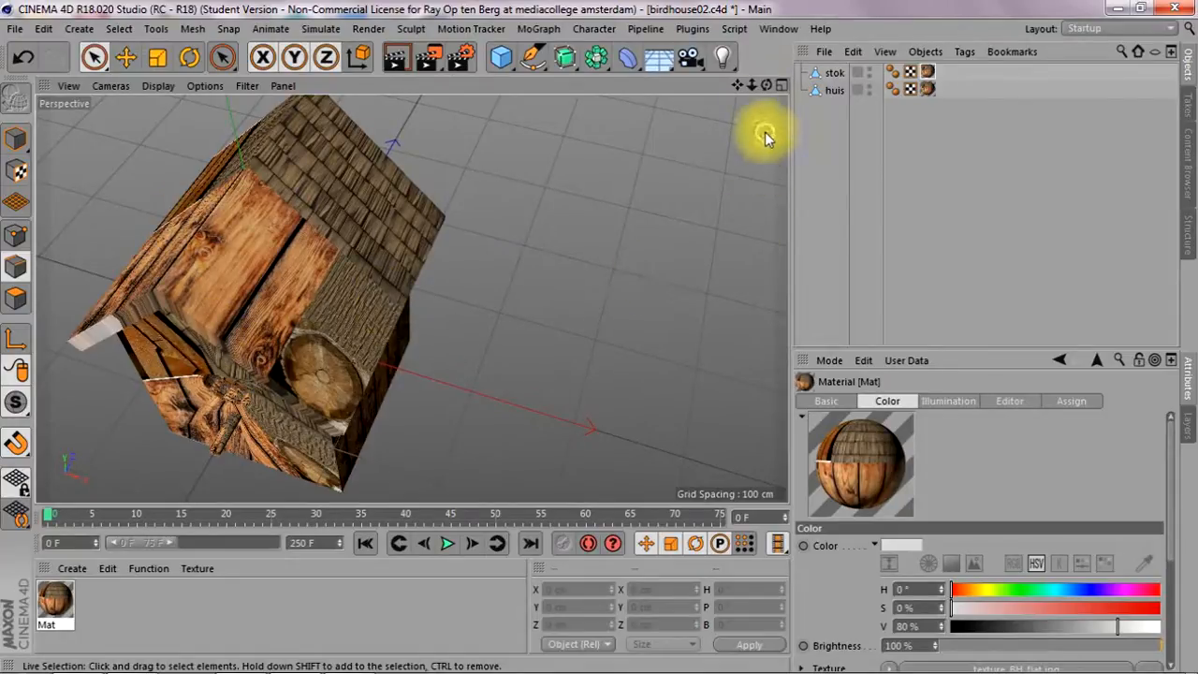
left_click_drag(767, 86, 899, 19)
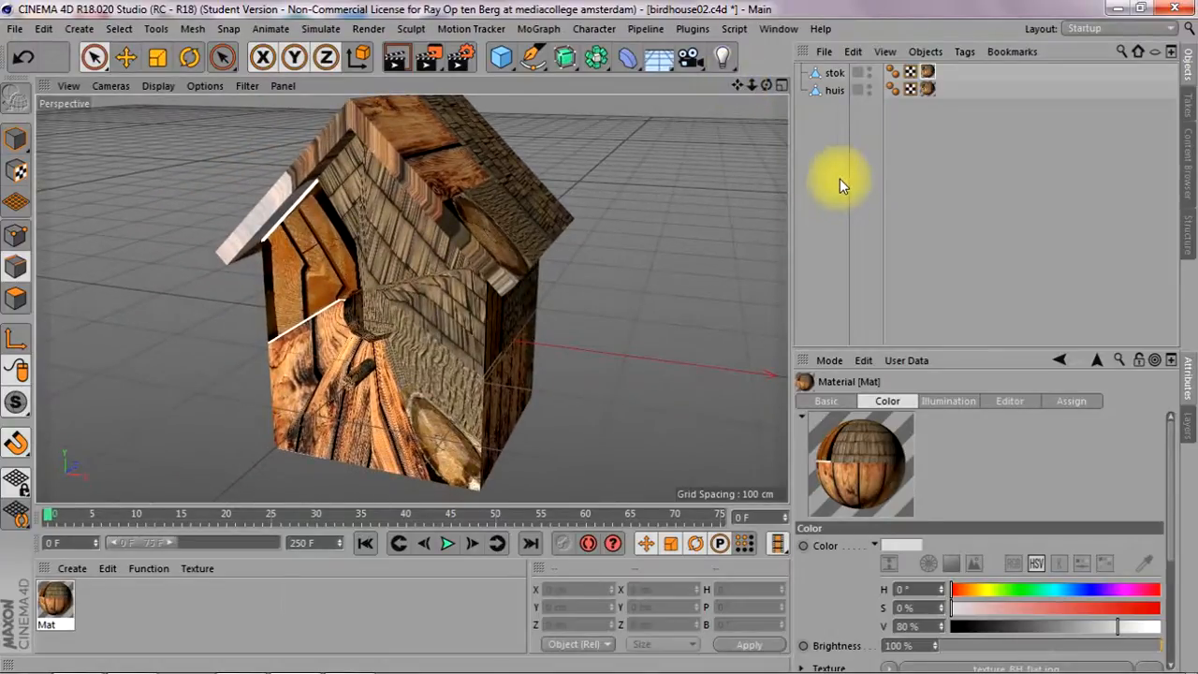
Switch to the BP - UV Edit layout and turn on the UV mesh display
left_click(1112, 29)
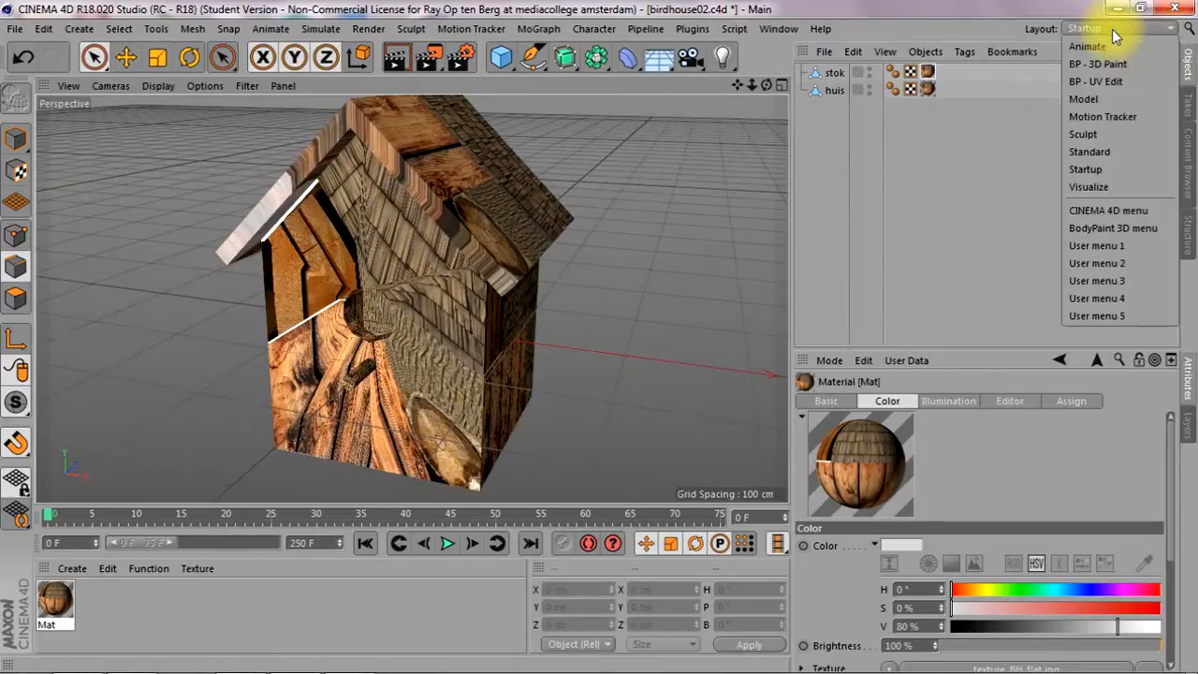
left_click(1105, 81)
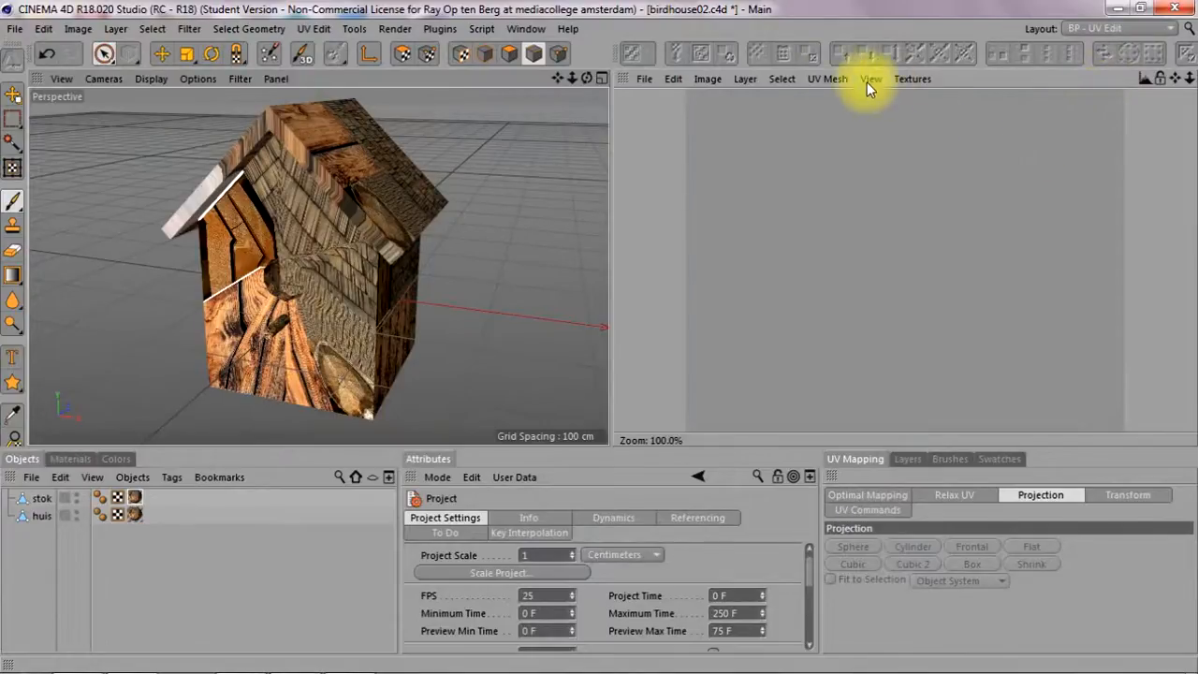
left_click(814, 78)
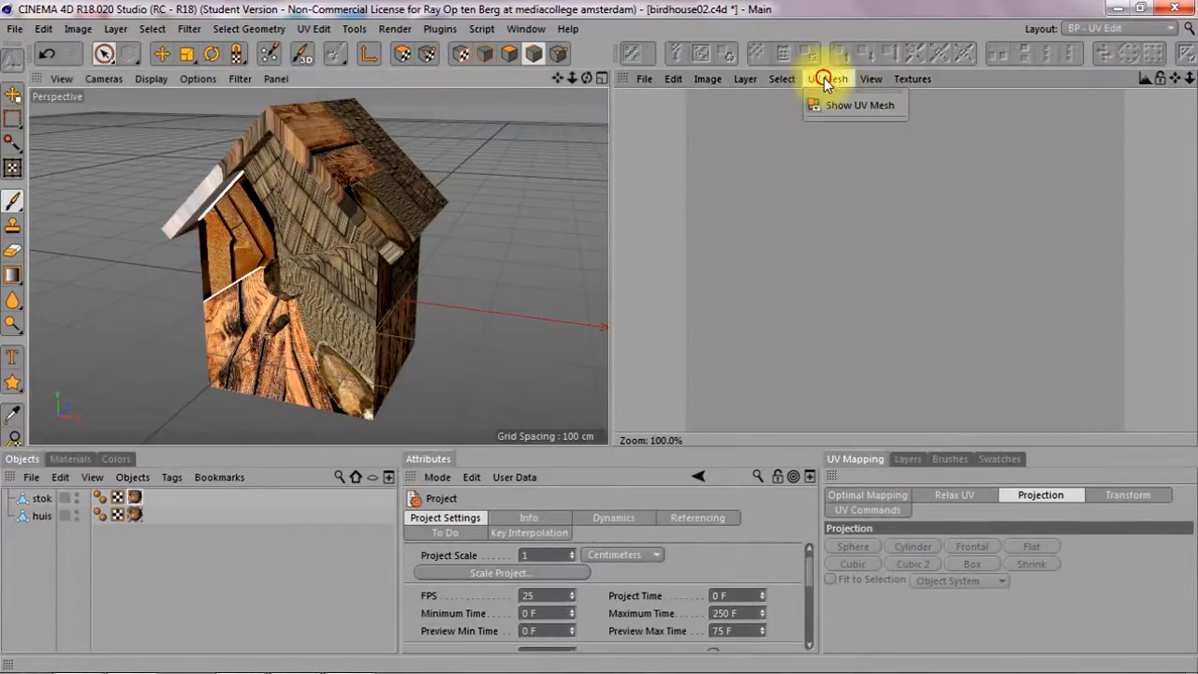
left_click(848, 107)
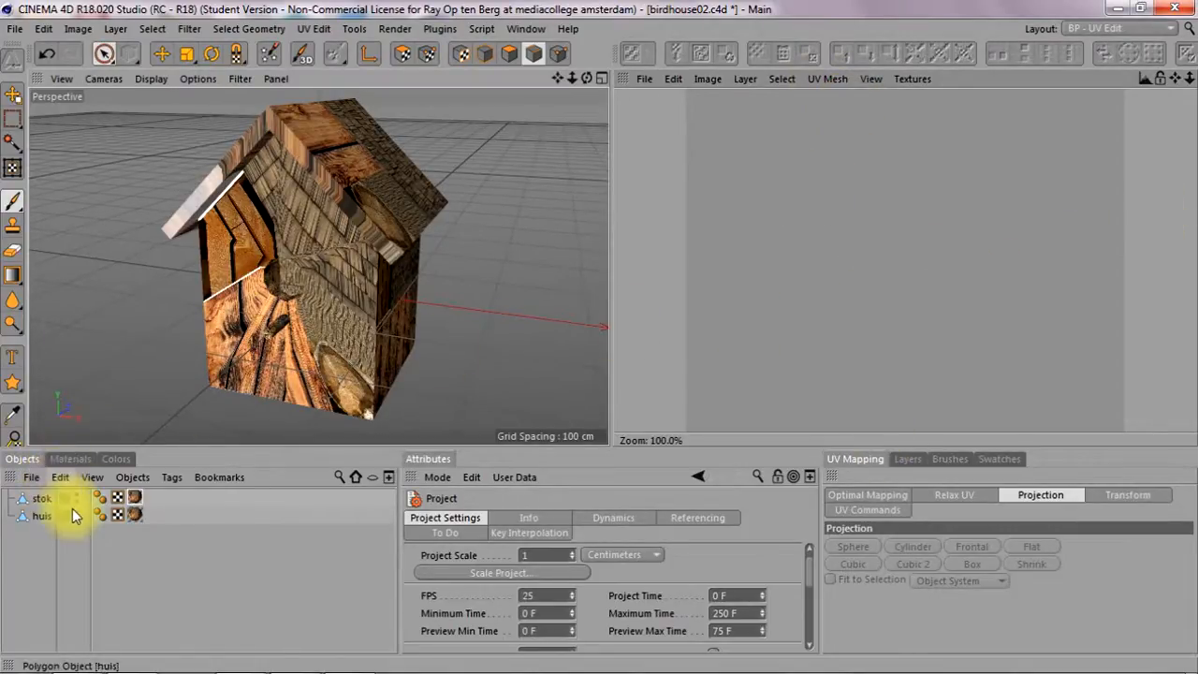
Load the Mat material's texture into the texture view and toggle the UV mesh off and back on
left_click(72, 459)
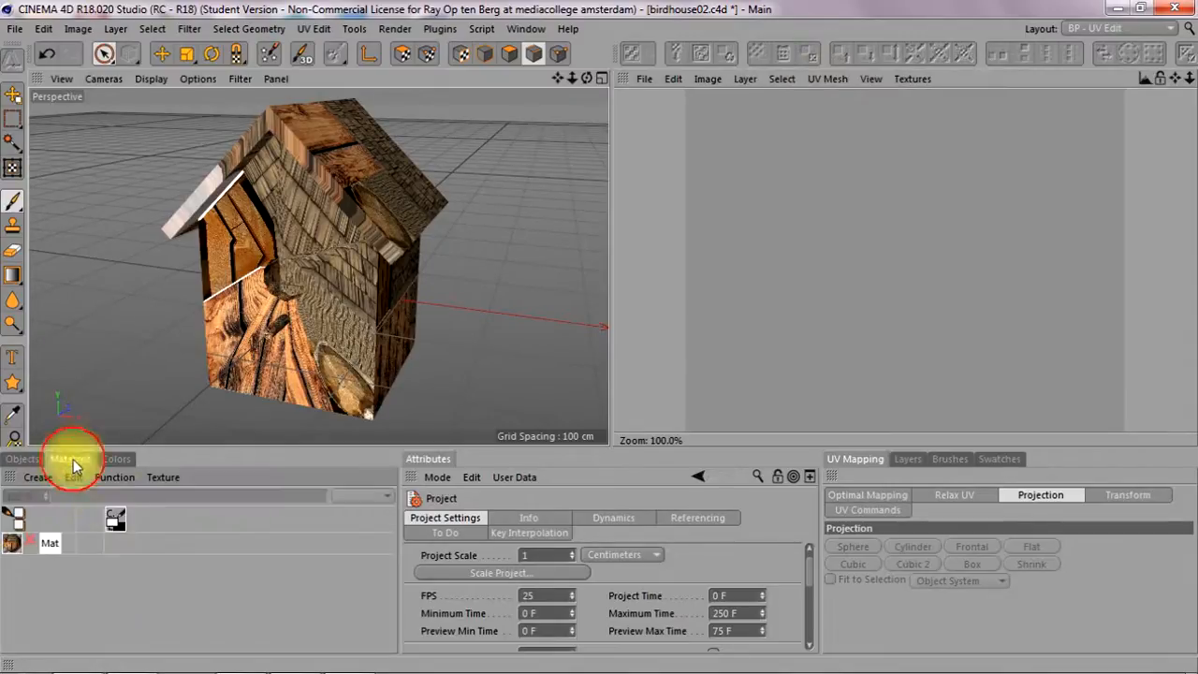
left_click(31, 544)
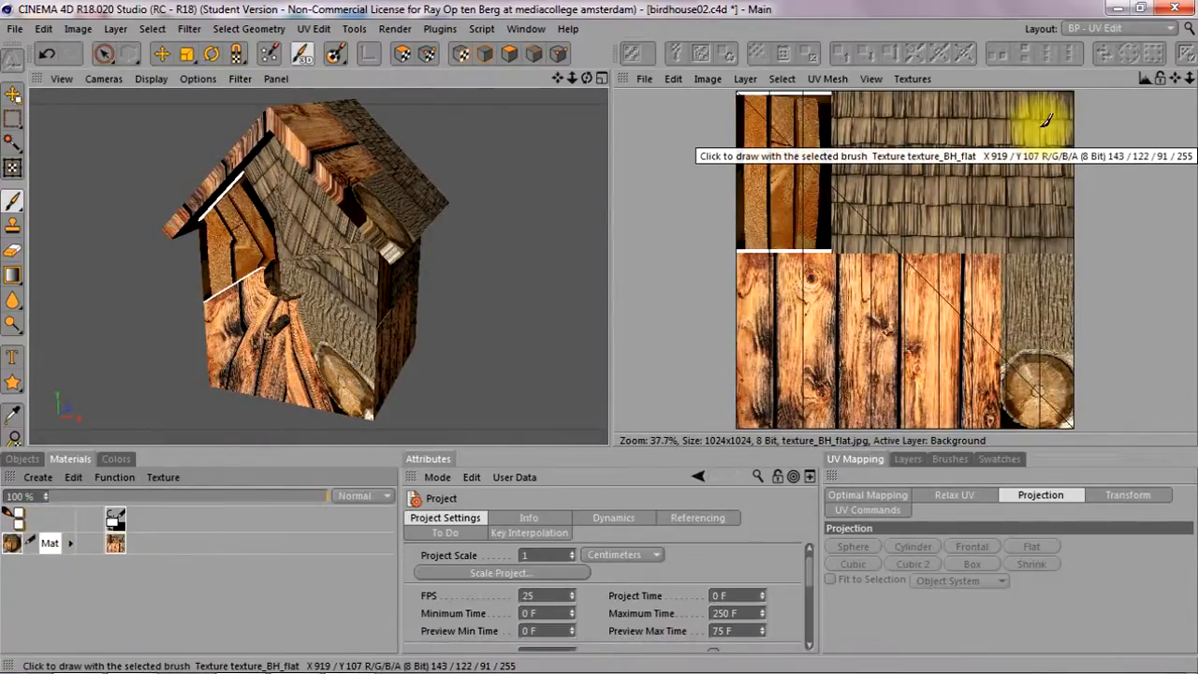
left_click(827, 79)
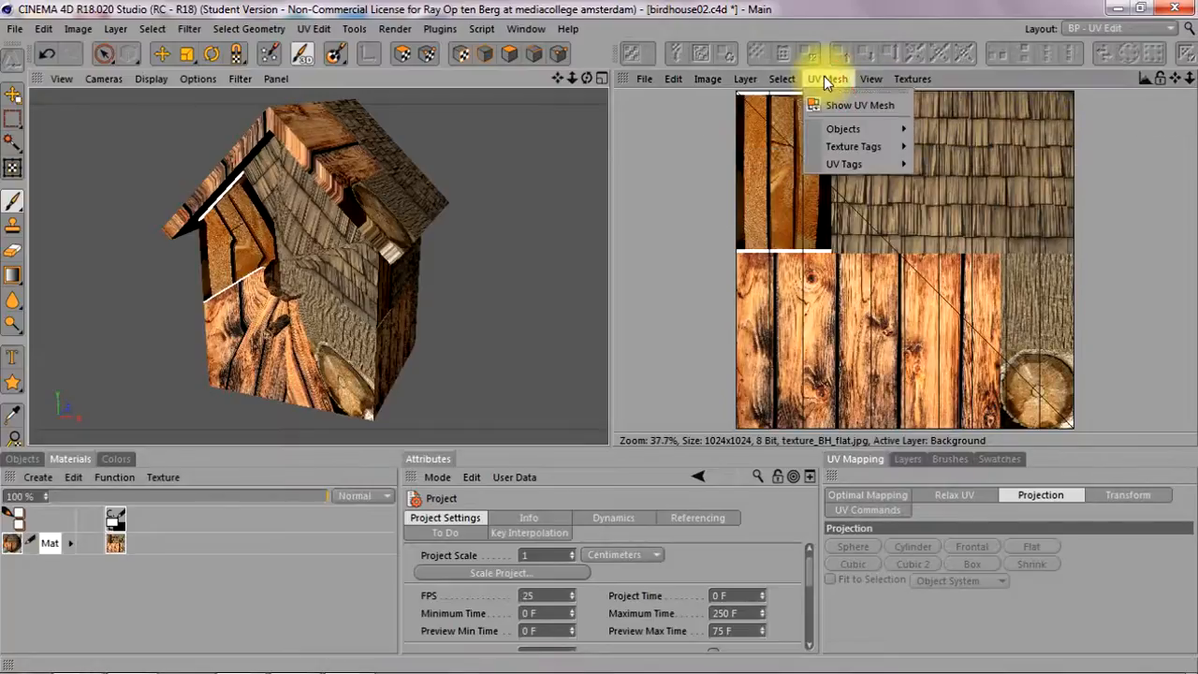
left_click(879, 107)
left_click(830, 79)
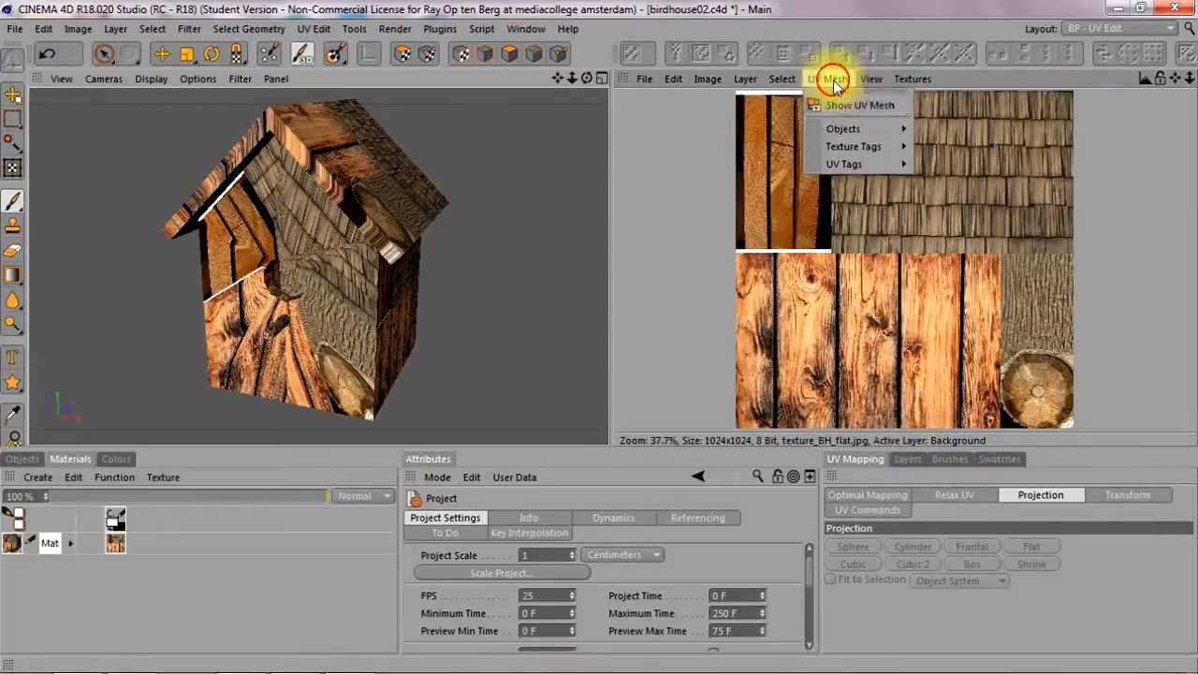
left_click(851, 105)
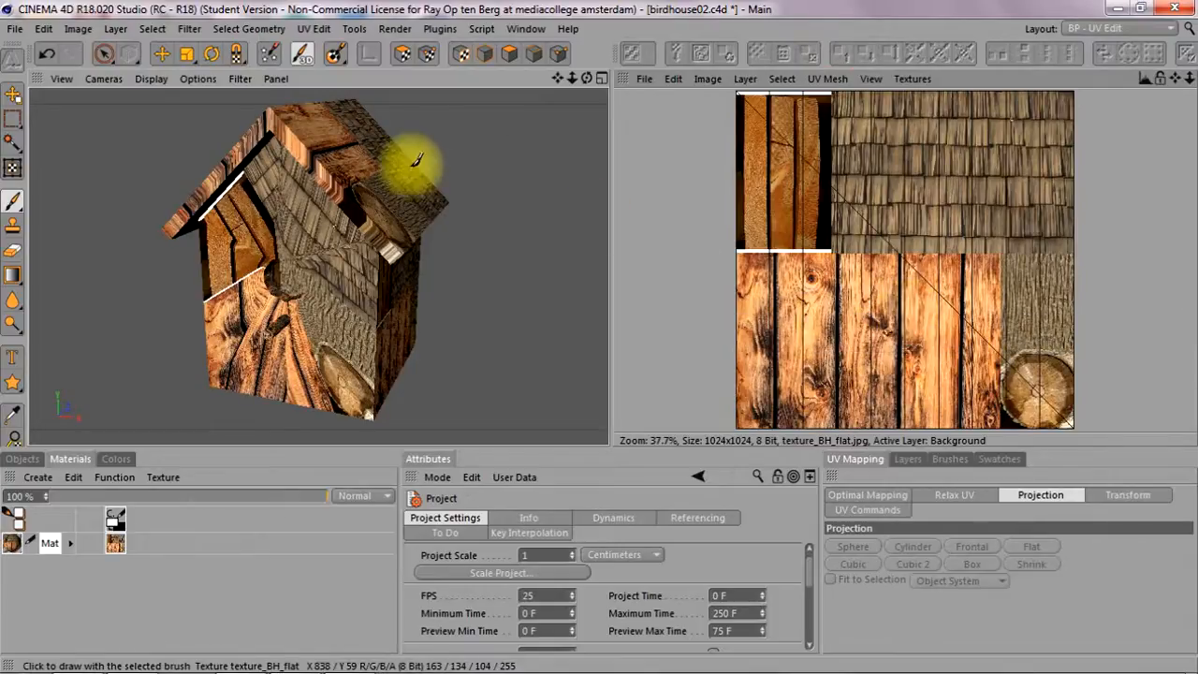
In UV Polygons mode, select the front-wall polygons around the entrance hole of the huis object
left_click(404, 54)
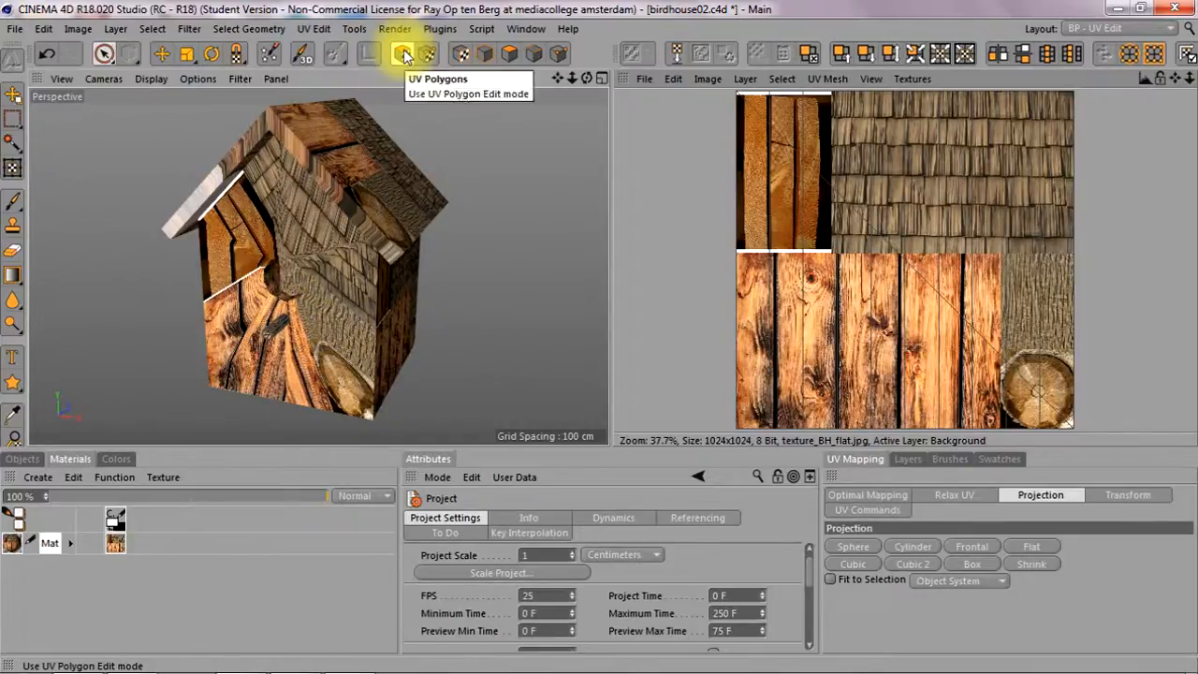
left_click(318, 342)
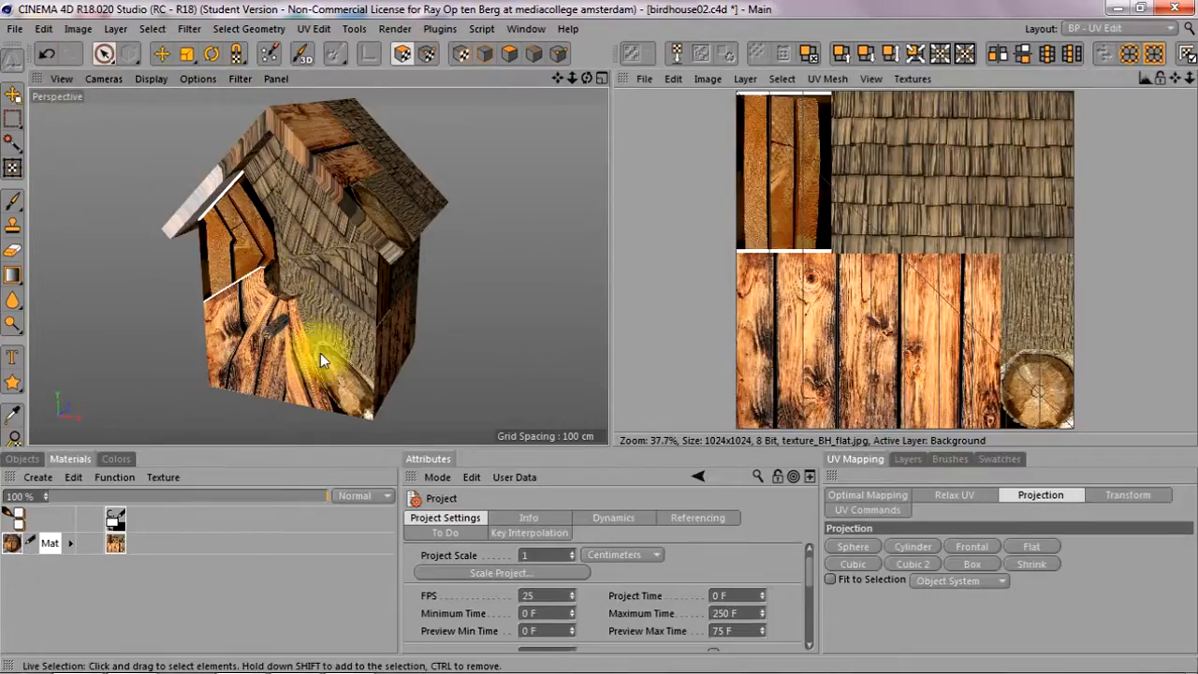
left_click(15, 460)
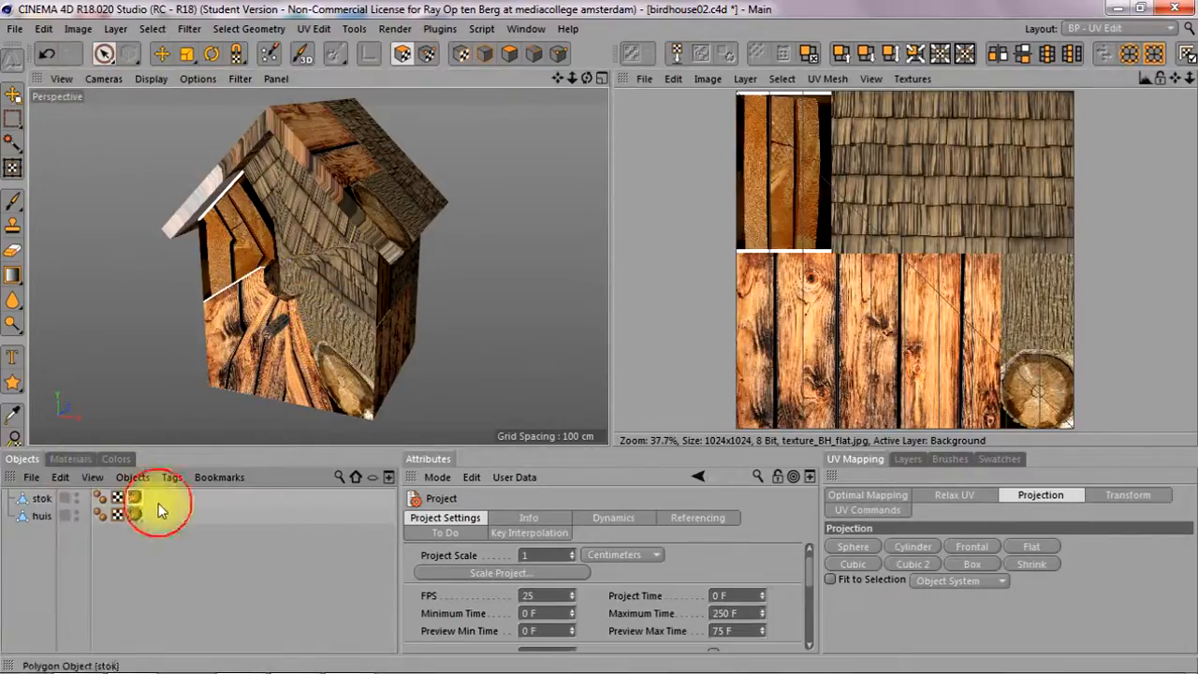
left_click(39, 501)
left_click(41, 516)
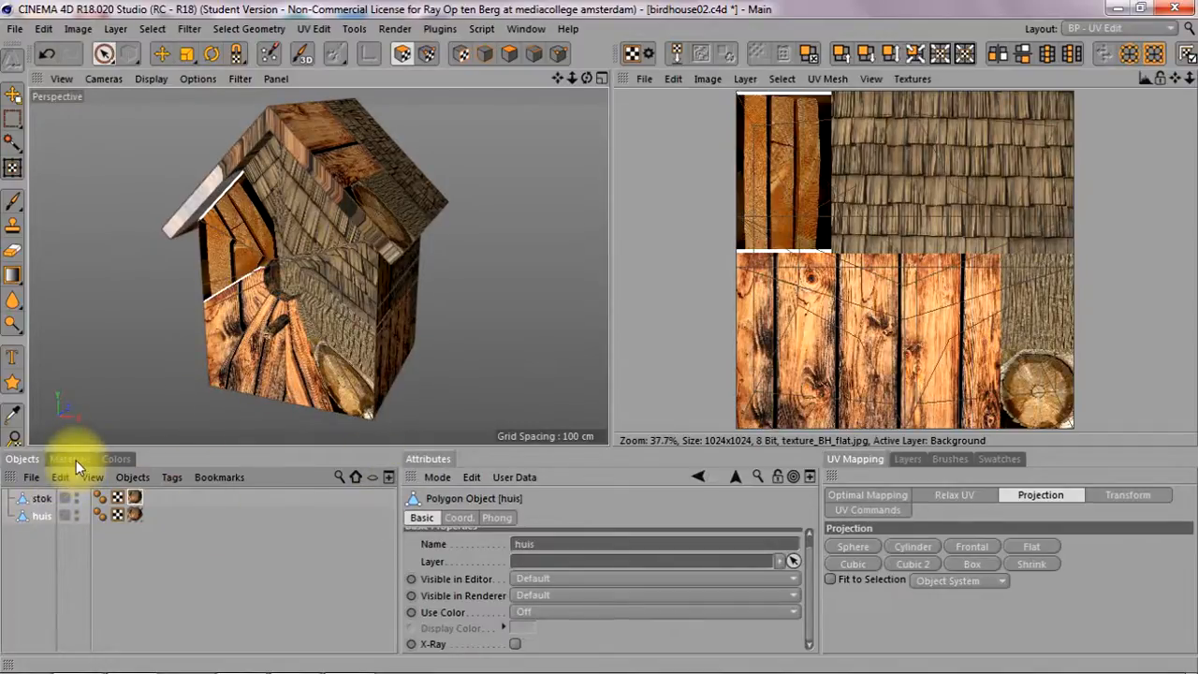
mouse_move(241, 277)
left_mouse_down()
mouse_move(274, 341)
mouse_move(323, 370)
mouse_move(343, 261)
left_mouse_up()
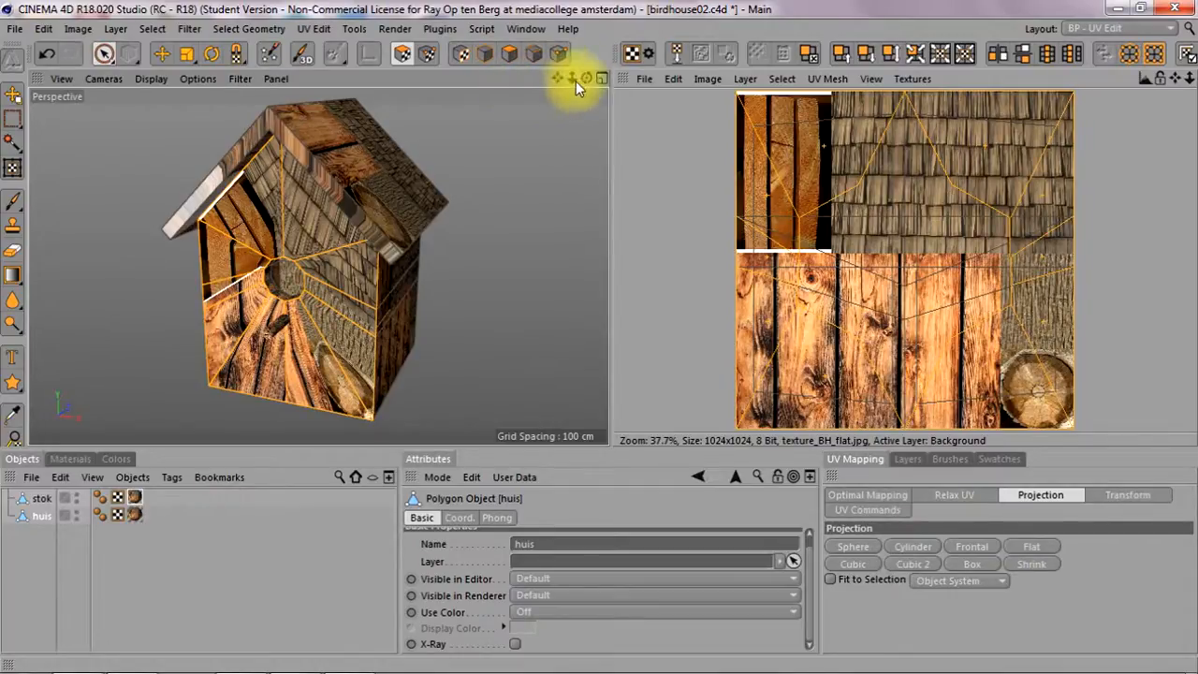
Apply a Frontal projection to the selected polygons from the Front view and display that view with Gouraud shading
left_click(601, 78)
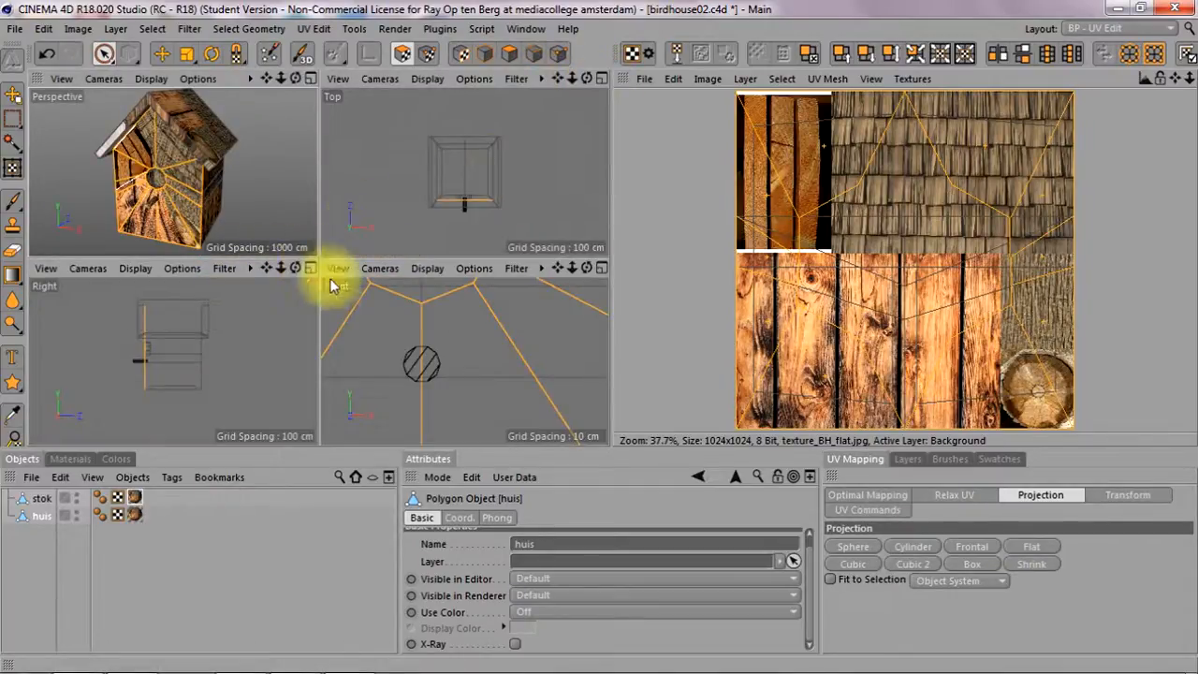
left_click(601, 268)
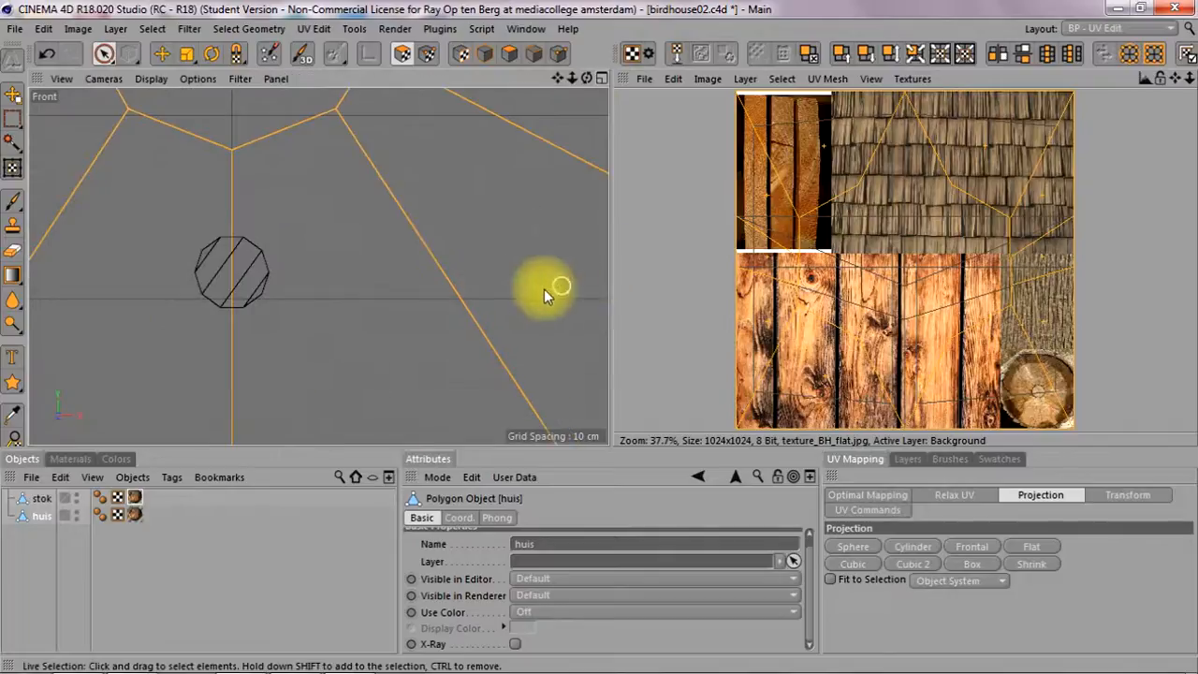
key("h")
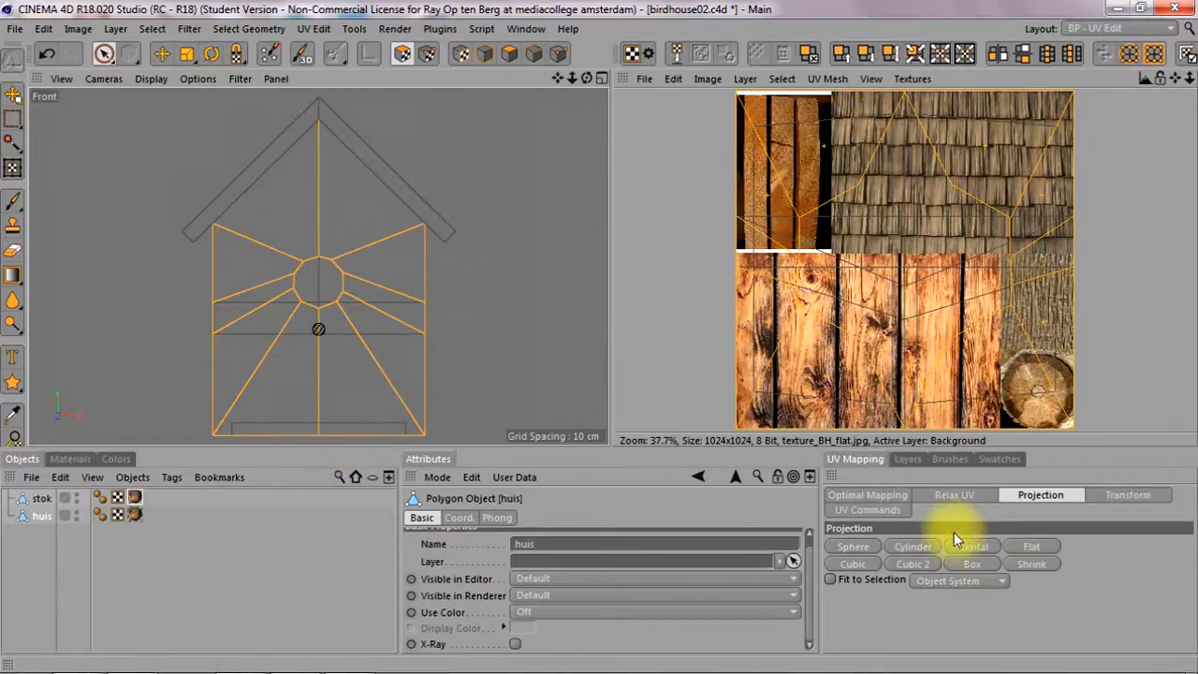
left_click(973, 547)
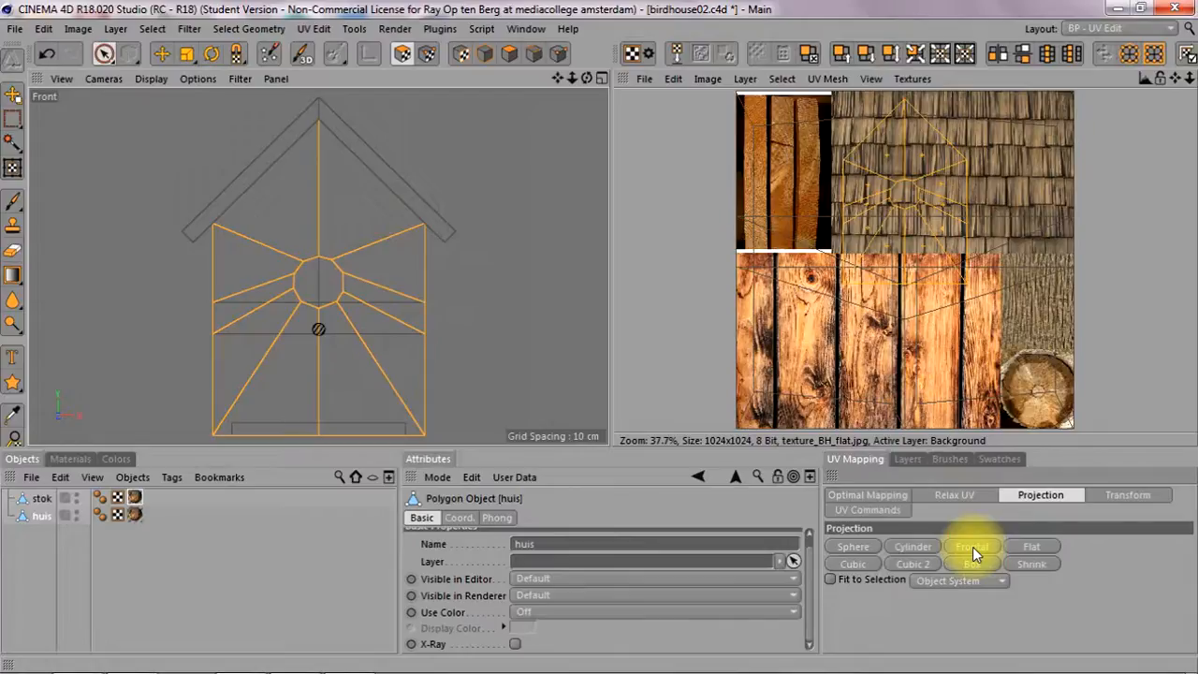
left_click(151, 78)
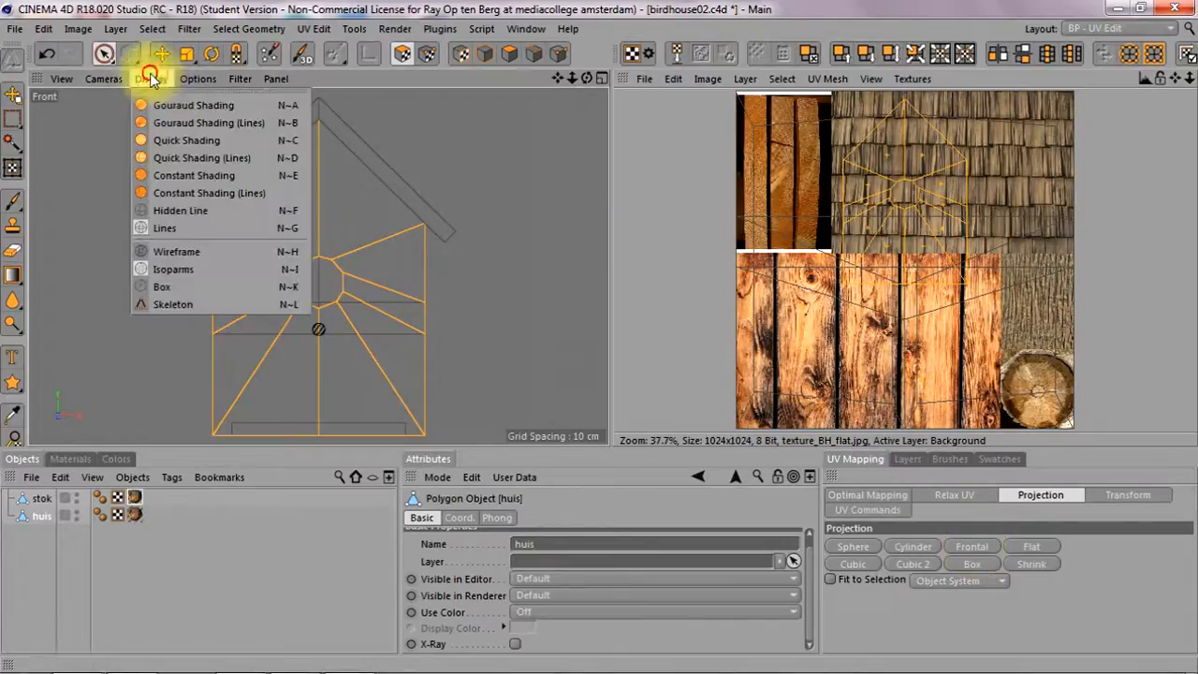
left_click(161, 123)
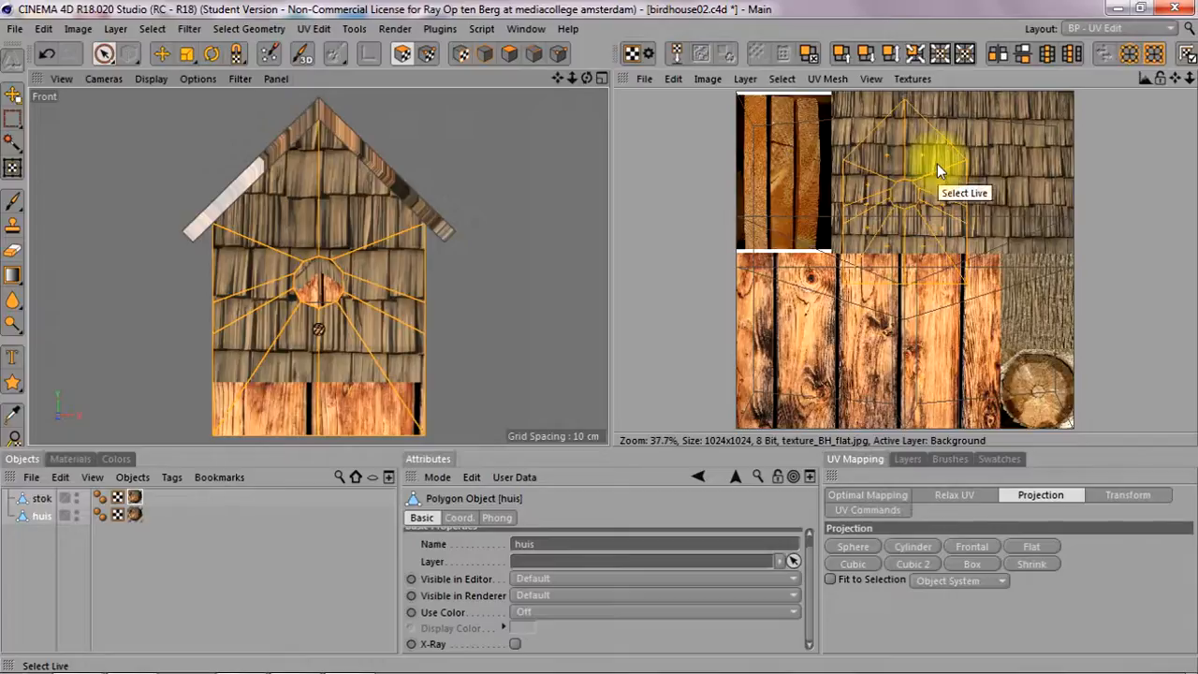
Move the front wall's UV island from the shingles onto the large wooden plank area of the texture
key("e")
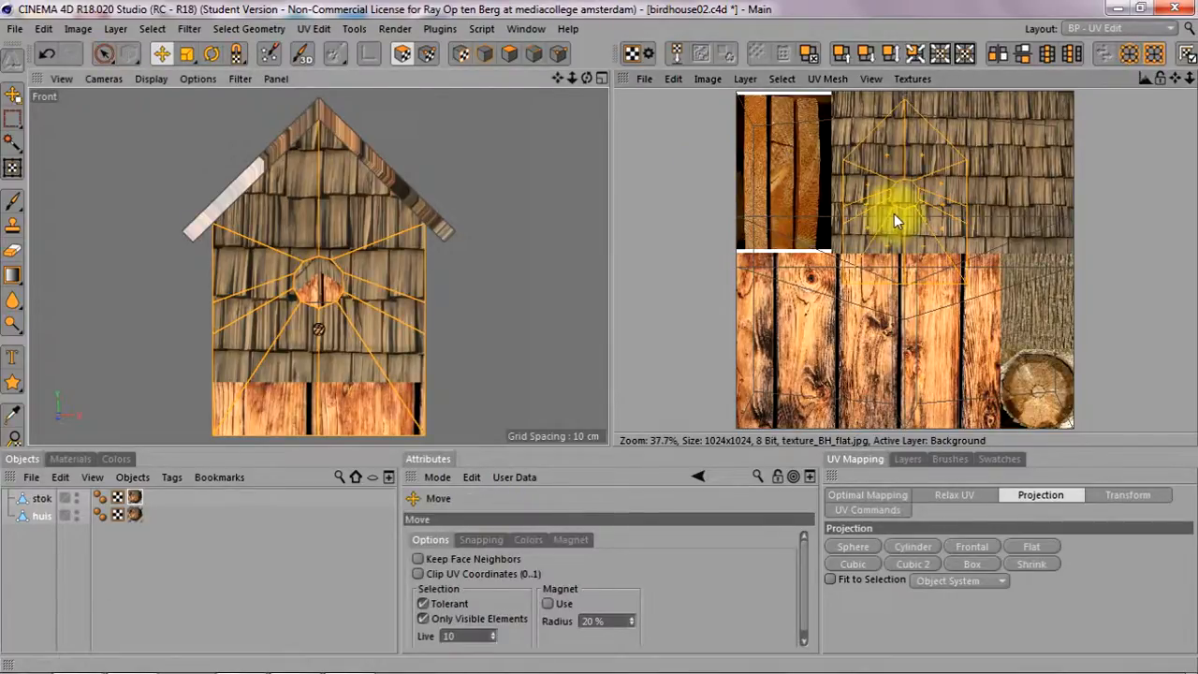
left_click_drag(937, 172, 838, 252)
left_click_drag(816, 388, 835, 323)
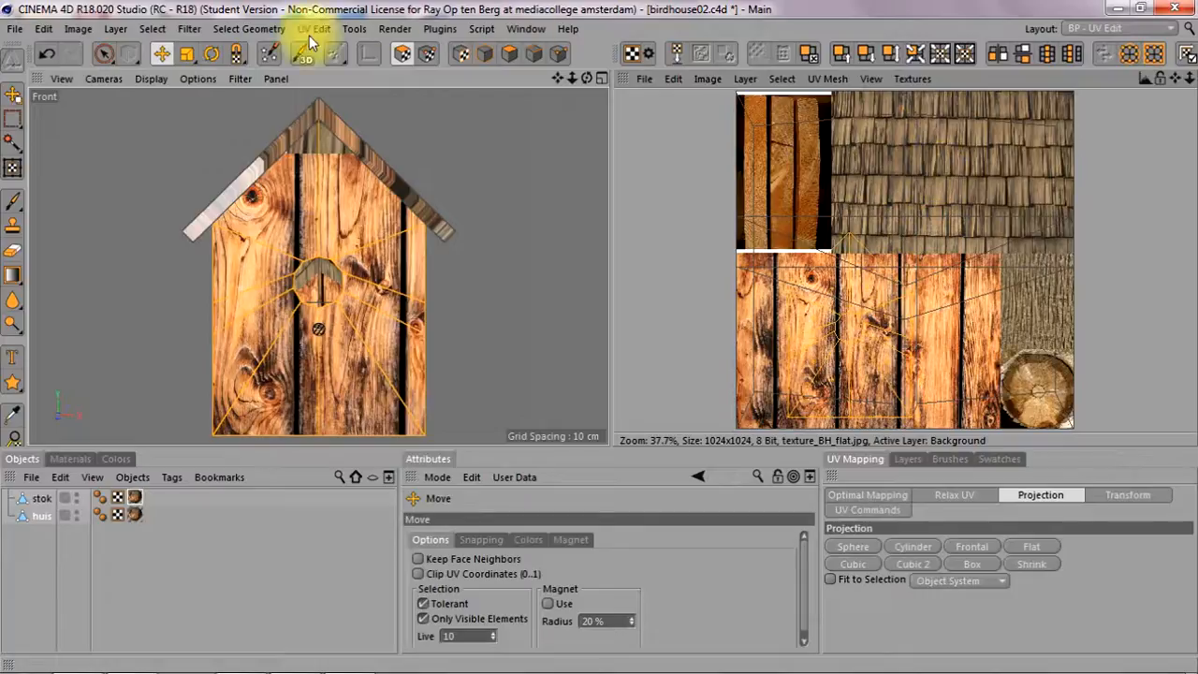
Non-uniformly scale and reposition the front wall's UV island so it spans the plank area's width and fits within its height
left_click(187, 57)
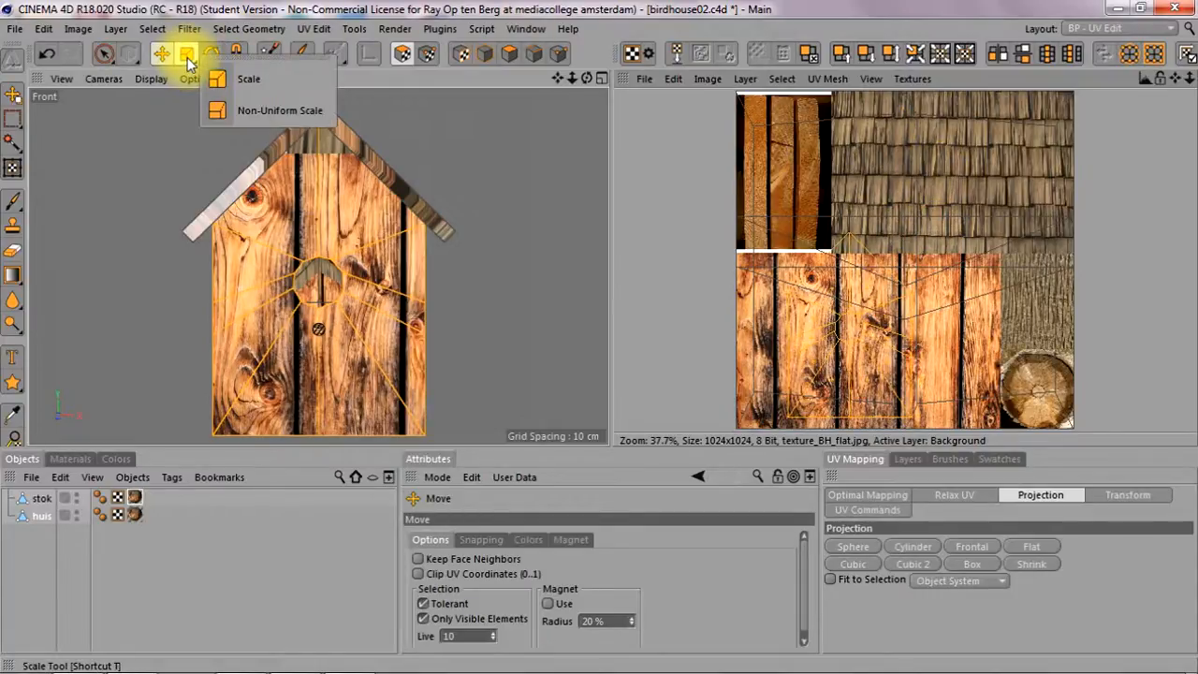
left_click(278, 111)
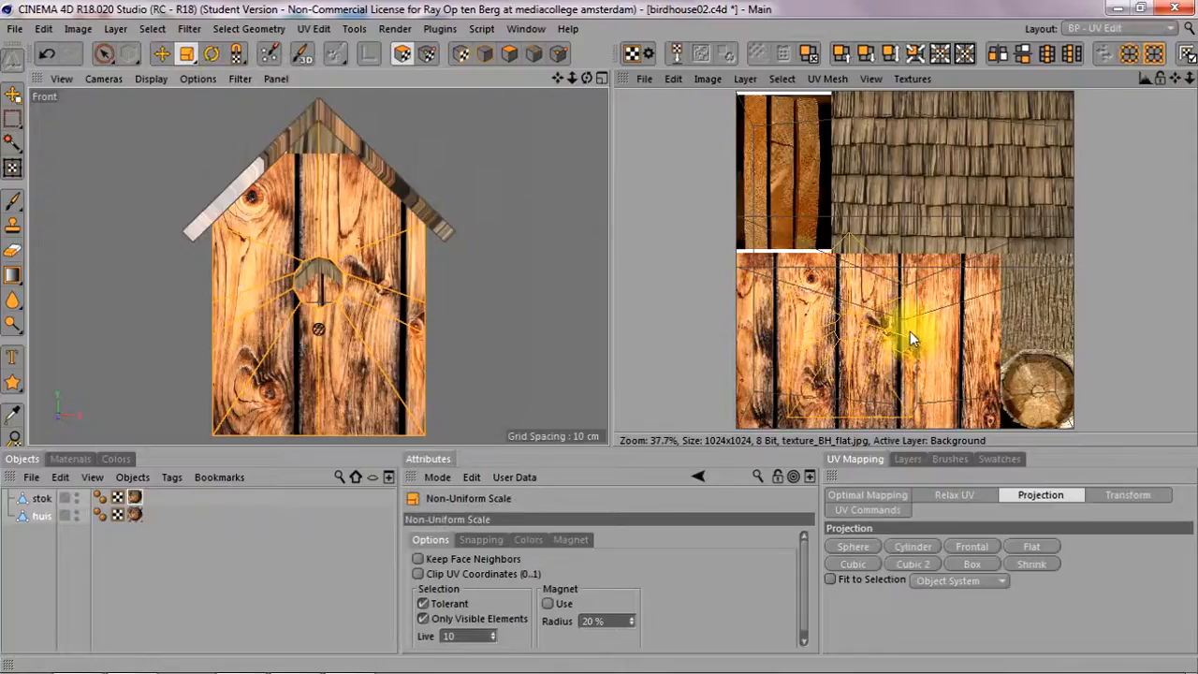
left_click_drag(910, 338, 753, 338)
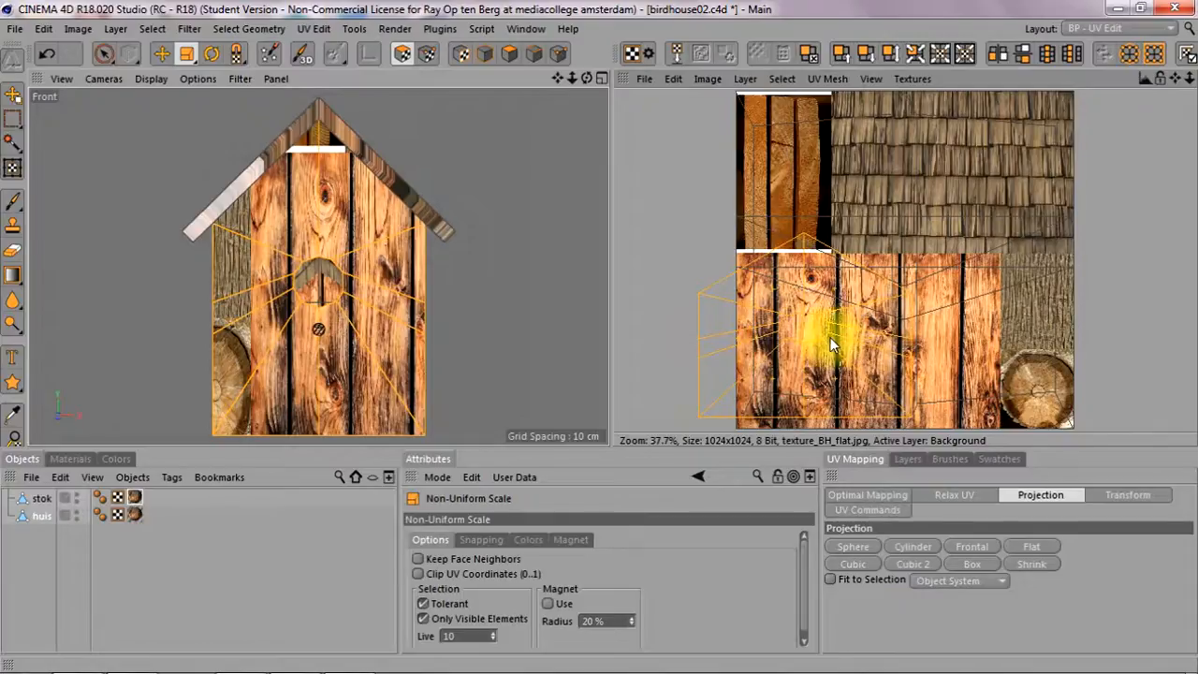
mouse_move(832, 339)
left_mouse_down()
mouse_move(900, 343)
mouse_move(817, 342)
left_mouse_up()
key("e")
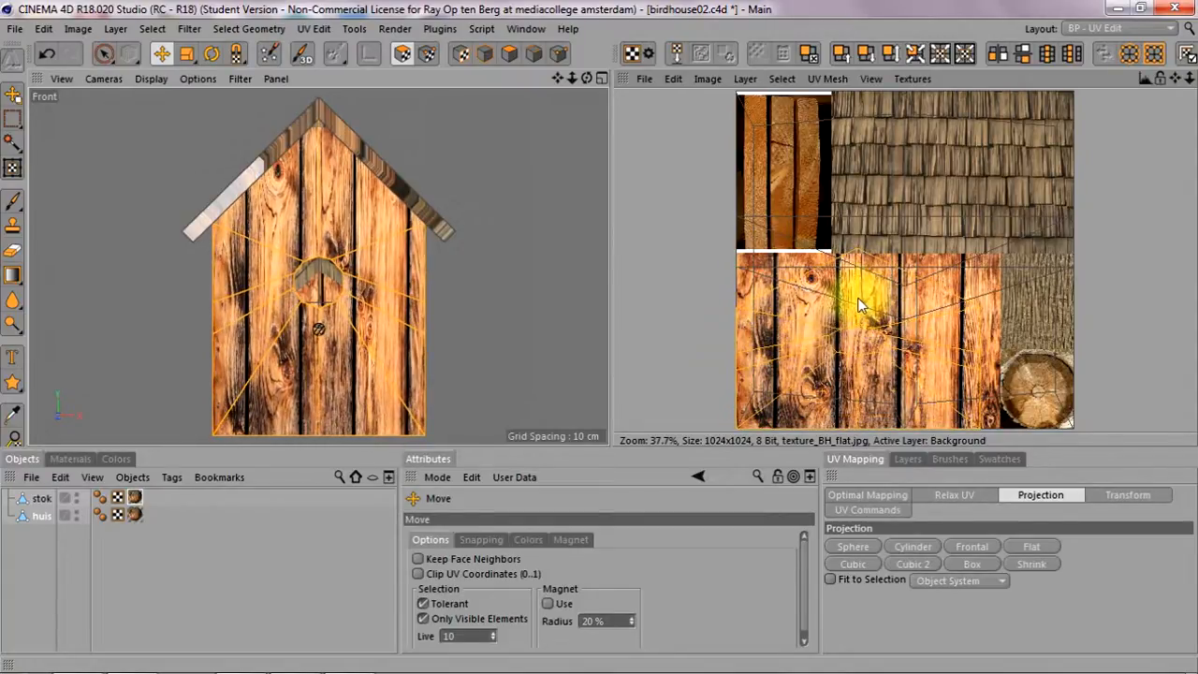
left_click(186, 53)
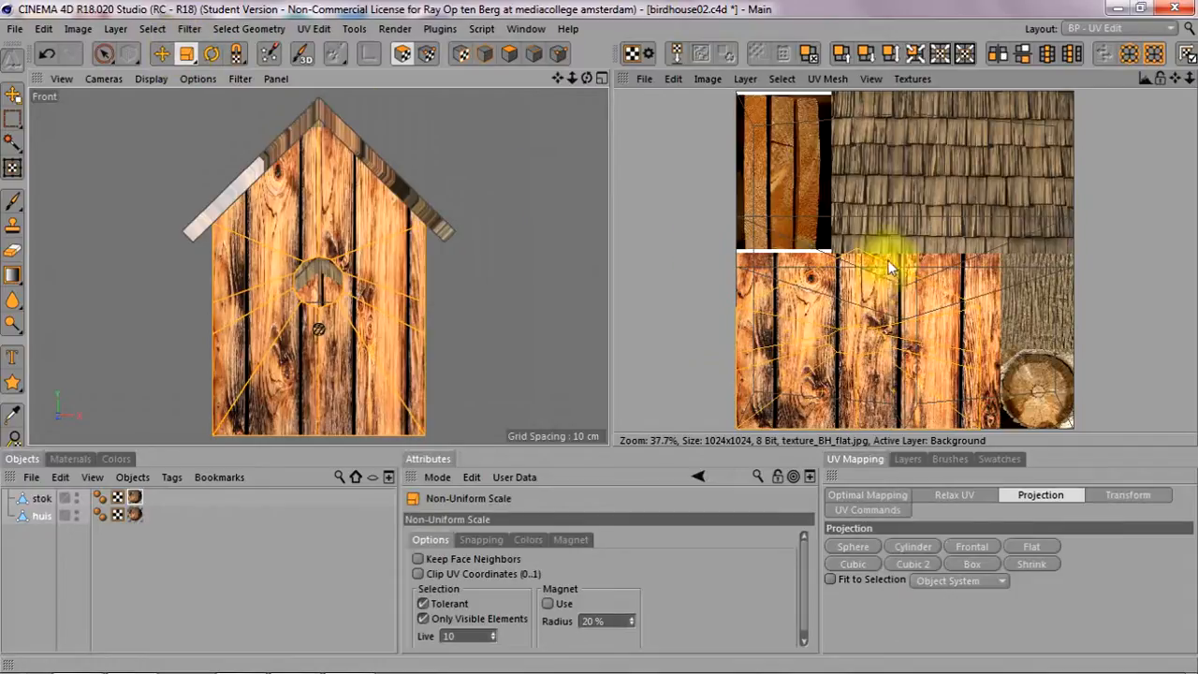
left_click_drag(860, 312, 857, 323)
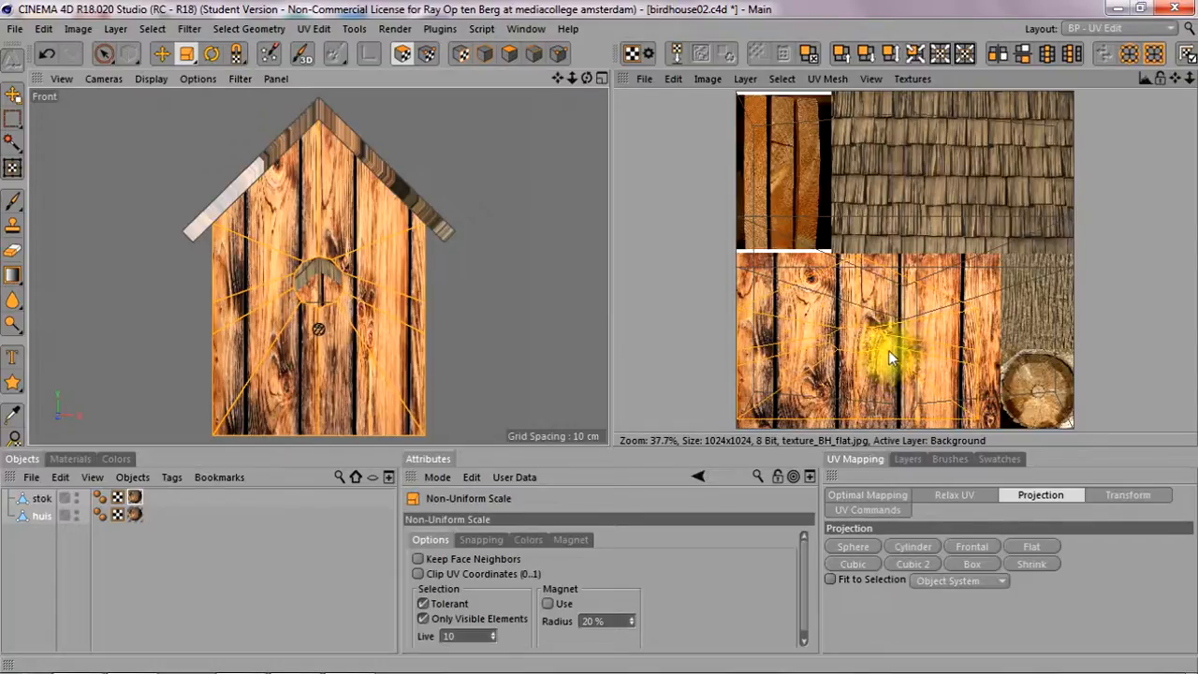
Fine-tune the front wall's UV island on the plank area and switch from the Front view back to the Perspective view
left_click_drag(880, 354, 875, 344)
key("e")
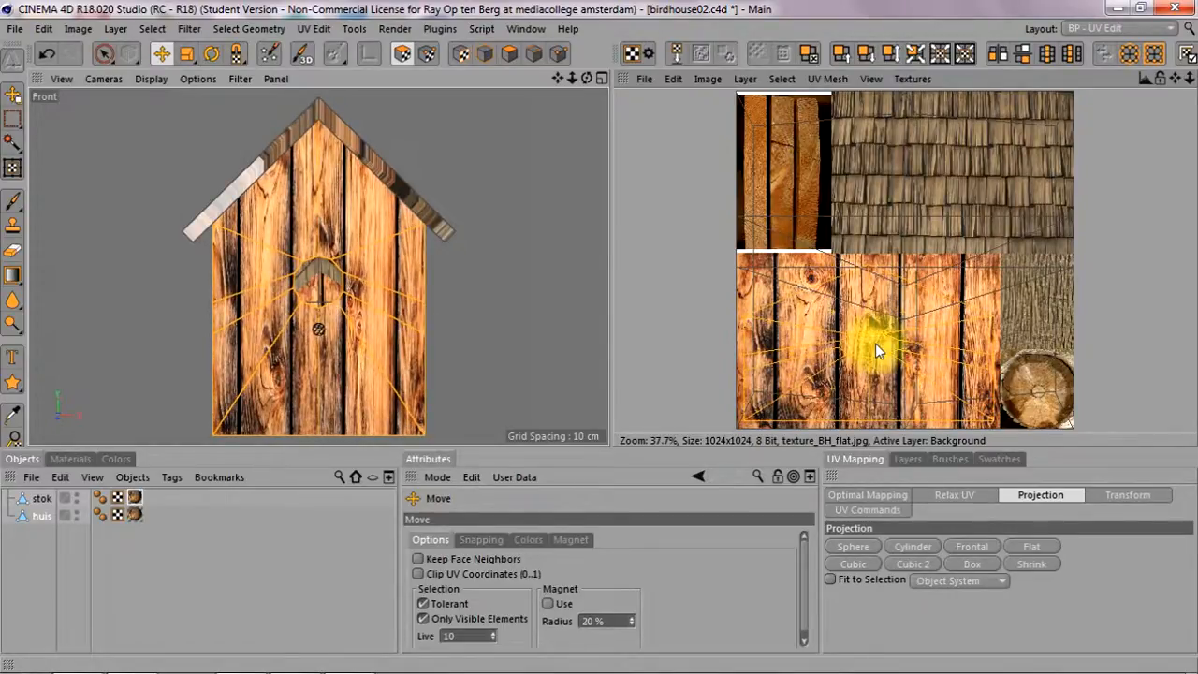
mouse_move(586, 78)
left_mouse_down()
mouse_move(636, 89)
mouse_move(585, 76)
left_mouse_up()
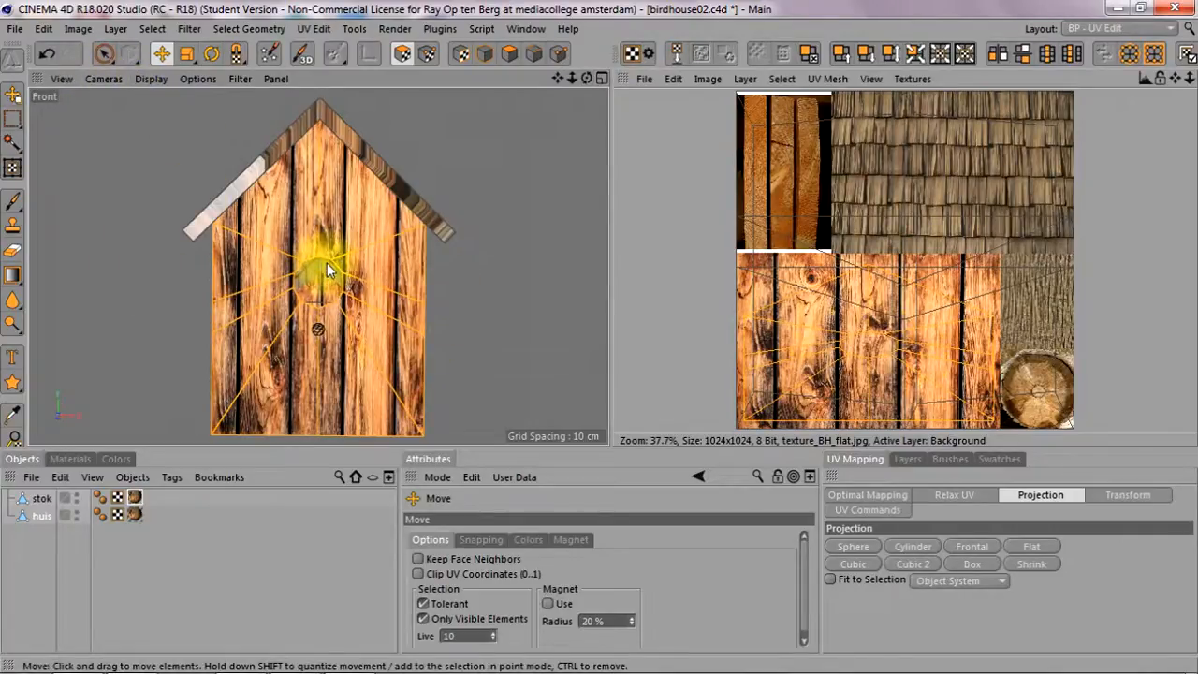
left_click(64, 79)
left_click(86, 206)
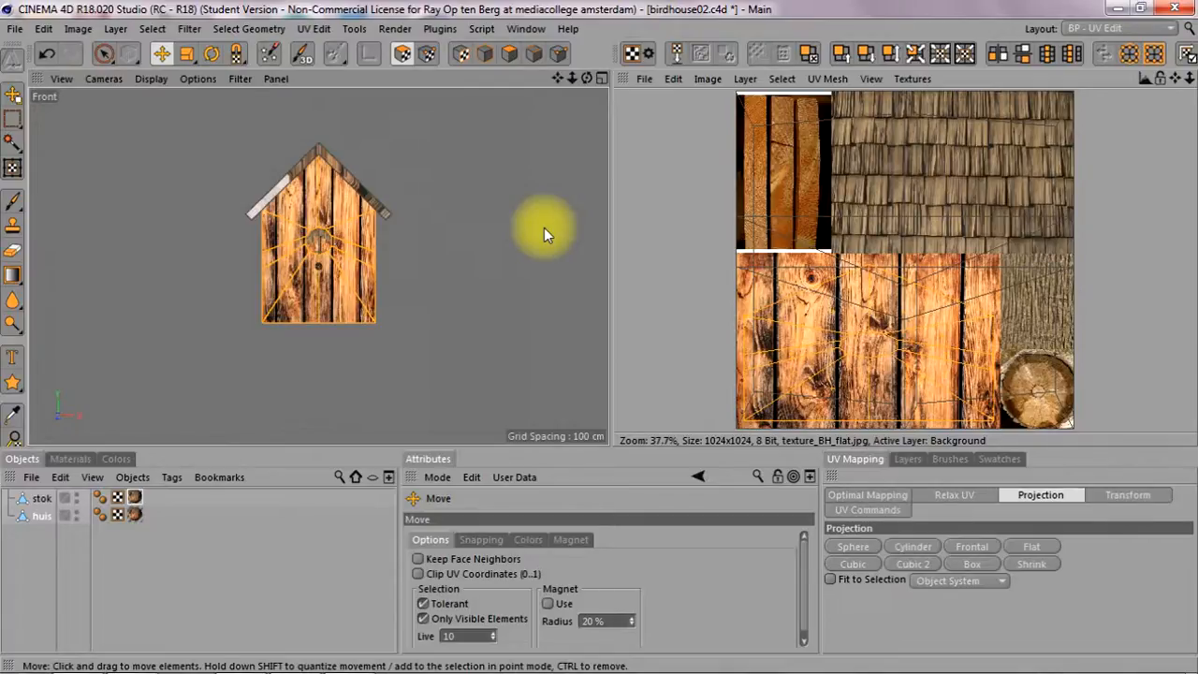
left_click(601, 78)
left_click(311, 79)
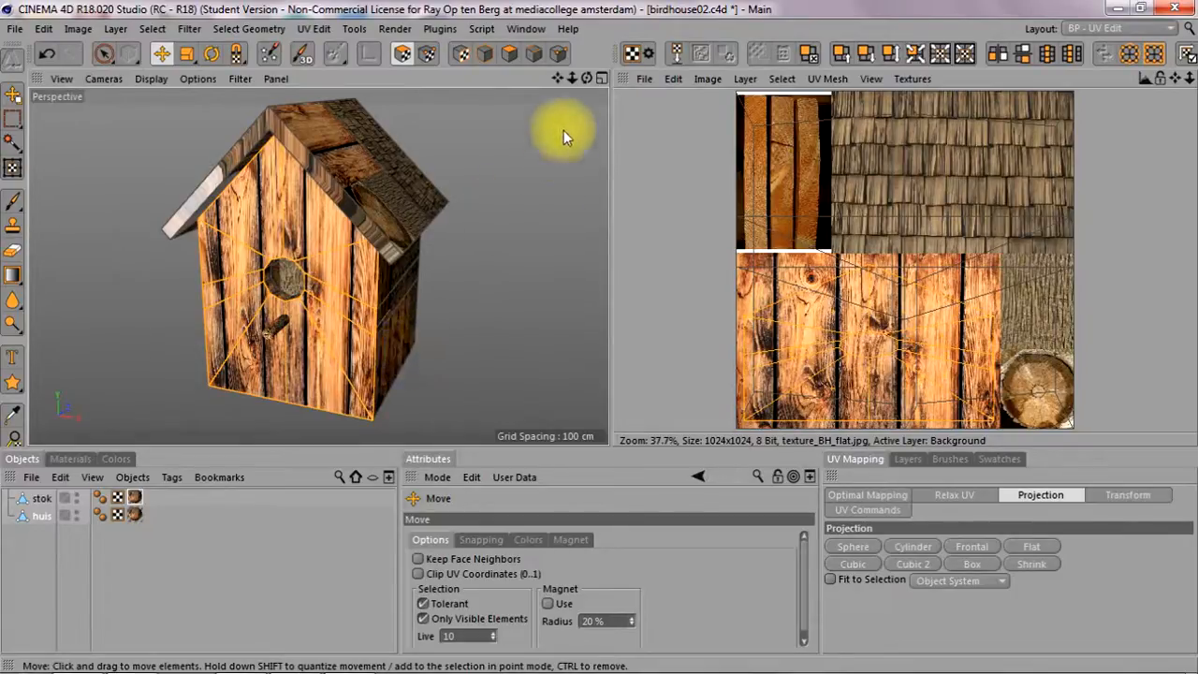
Select the stok object, the perch below the entrance hole, for UV polygon editing
left_click_drag(586, 78, 506, 131)
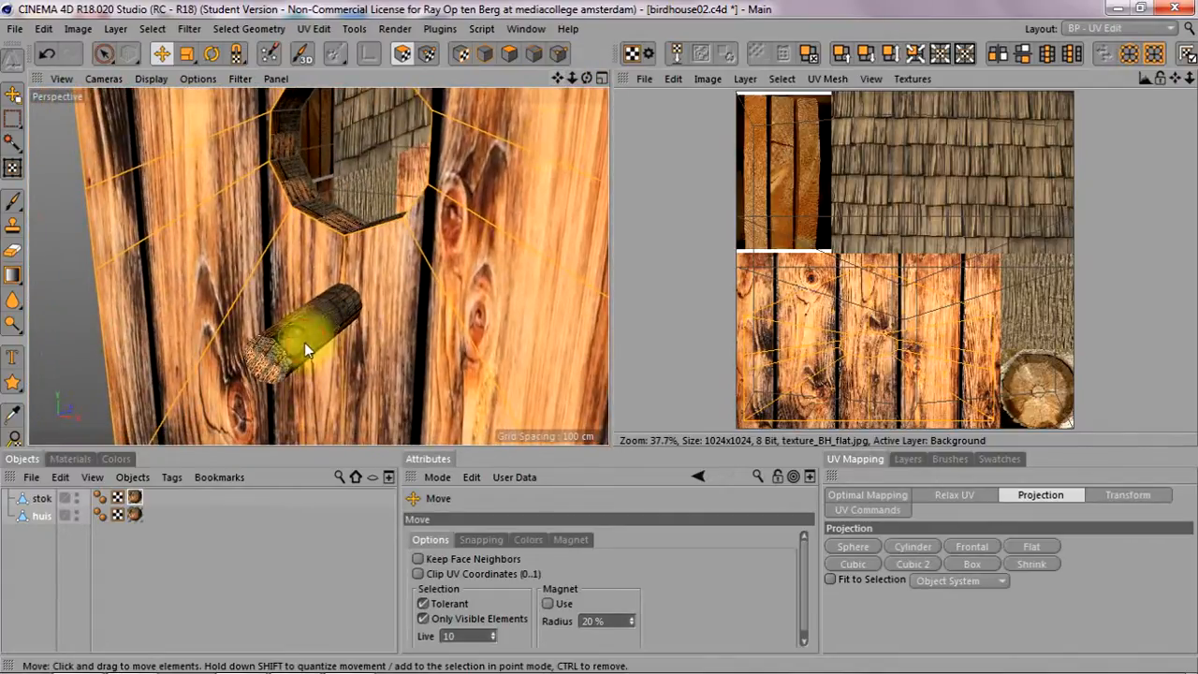
left_click(304, 343)
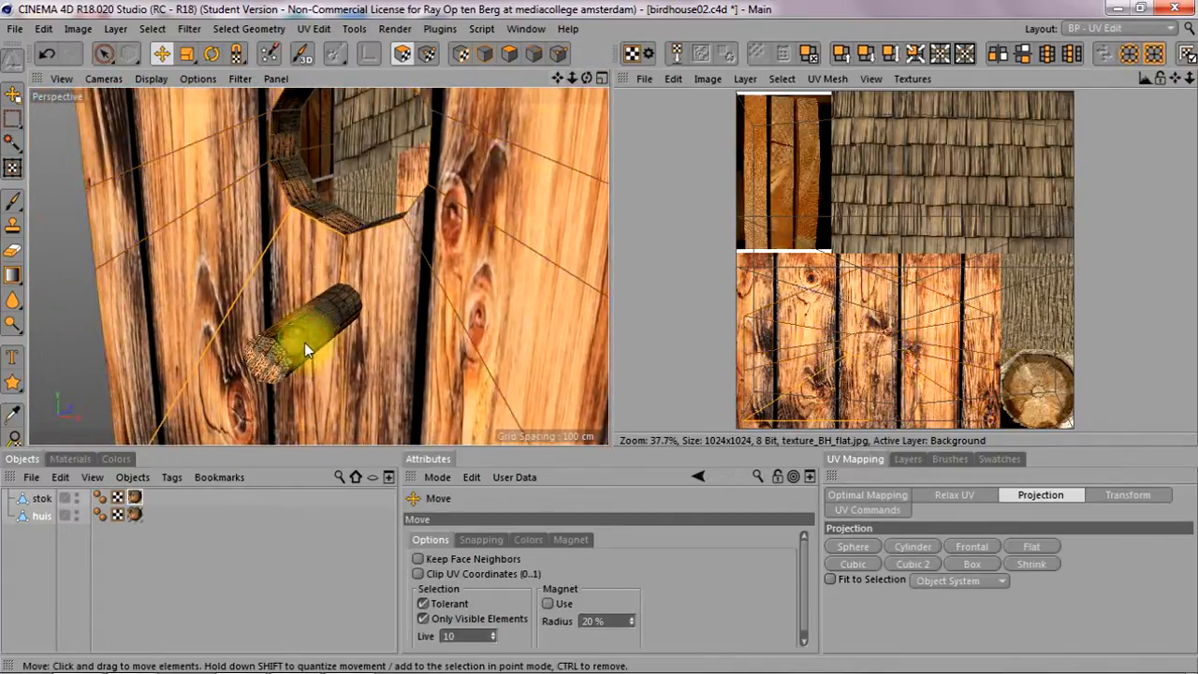
left_click(38, 499)
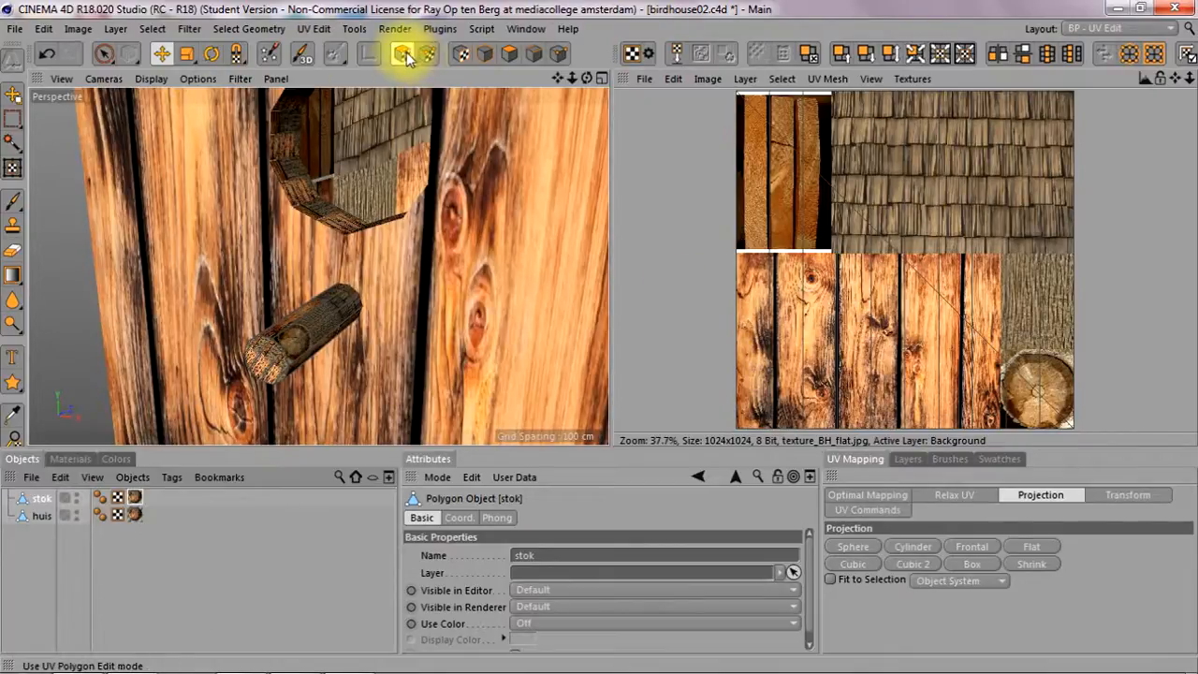
left_click(390, 179)
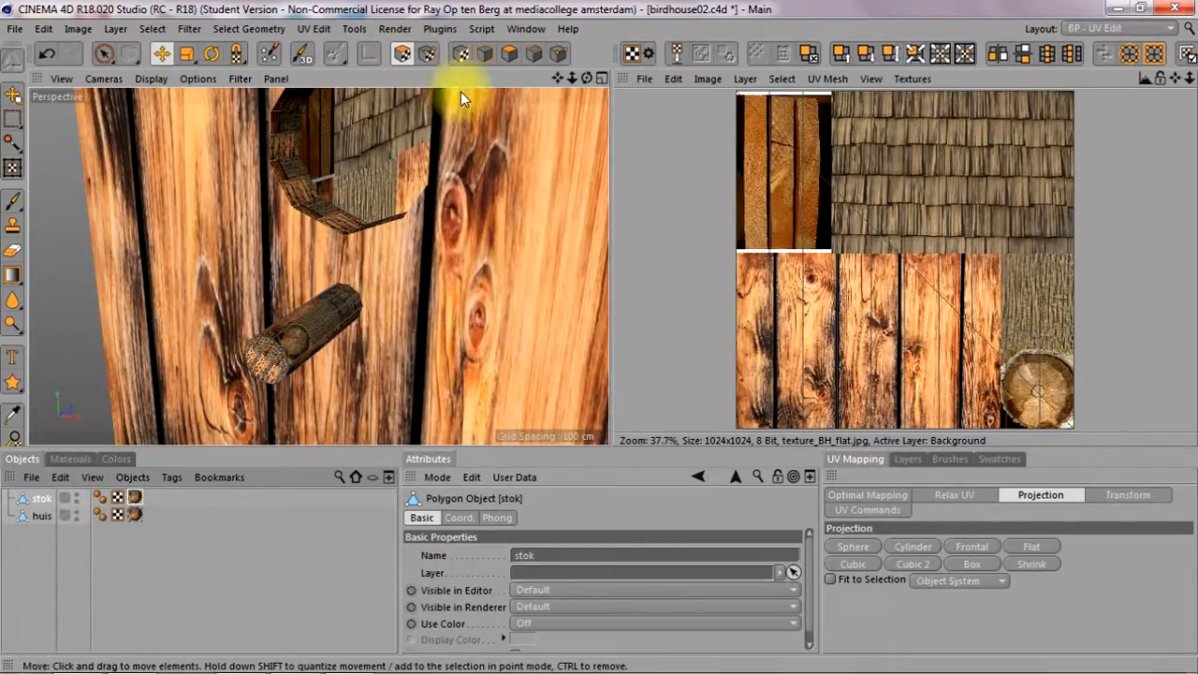
left_click(785, 80)
left_click(817, 93)
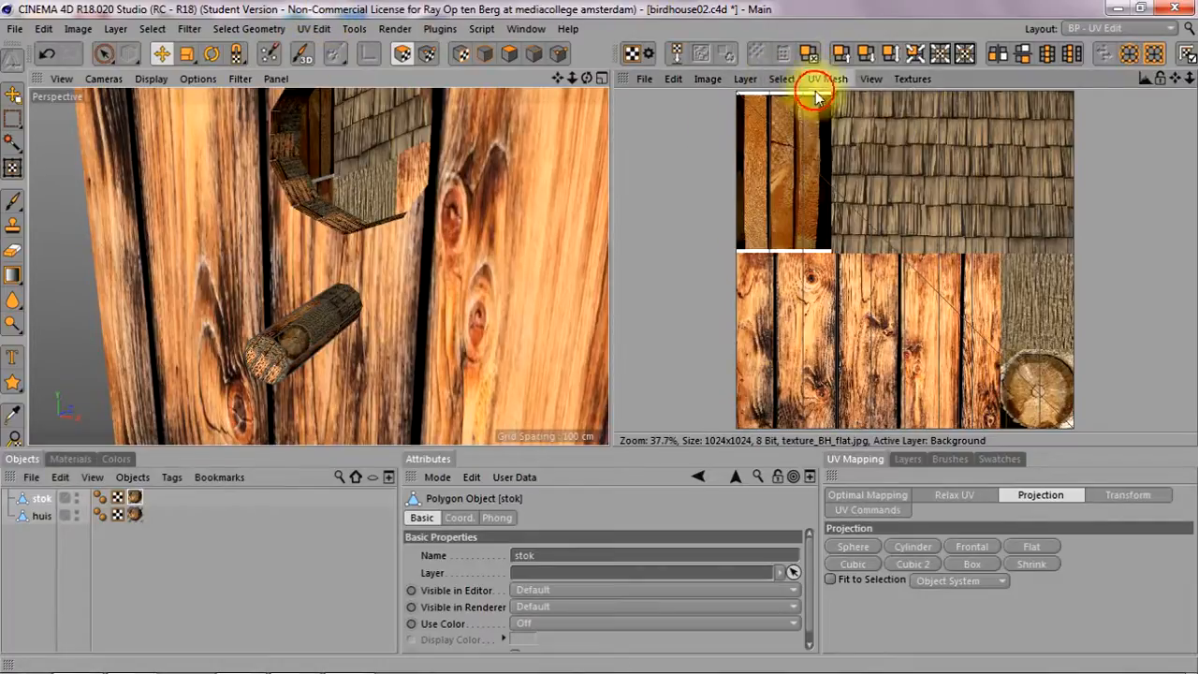
left_click(71, 459)
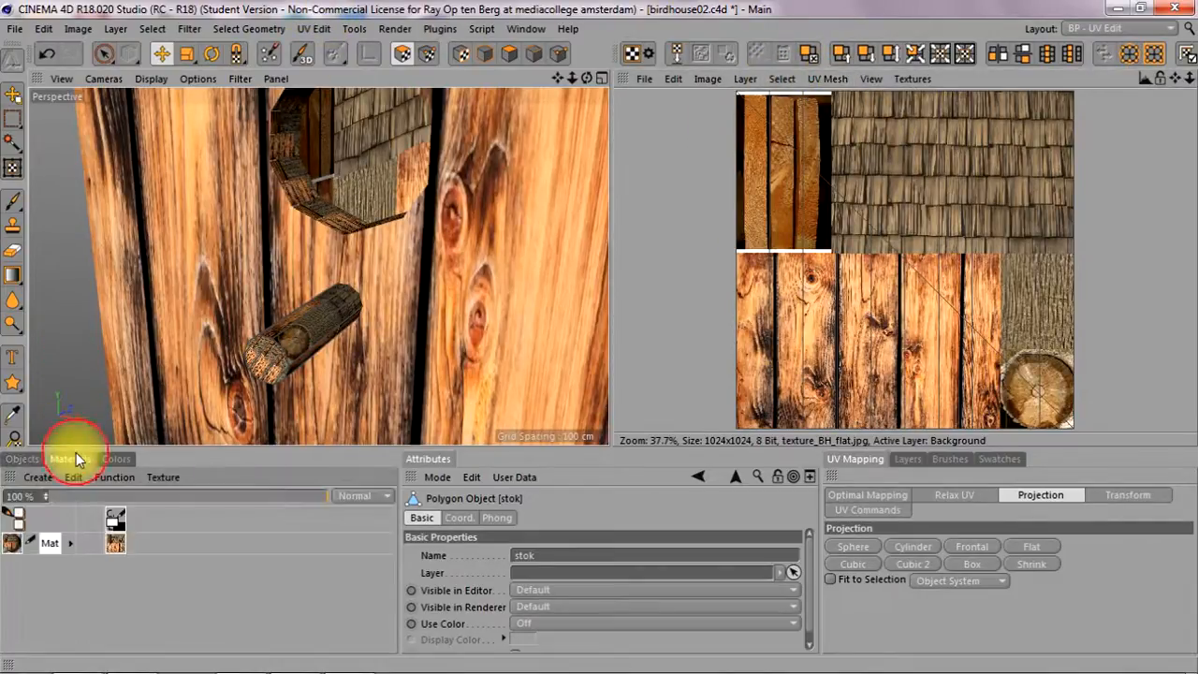
left_click(19, 459)
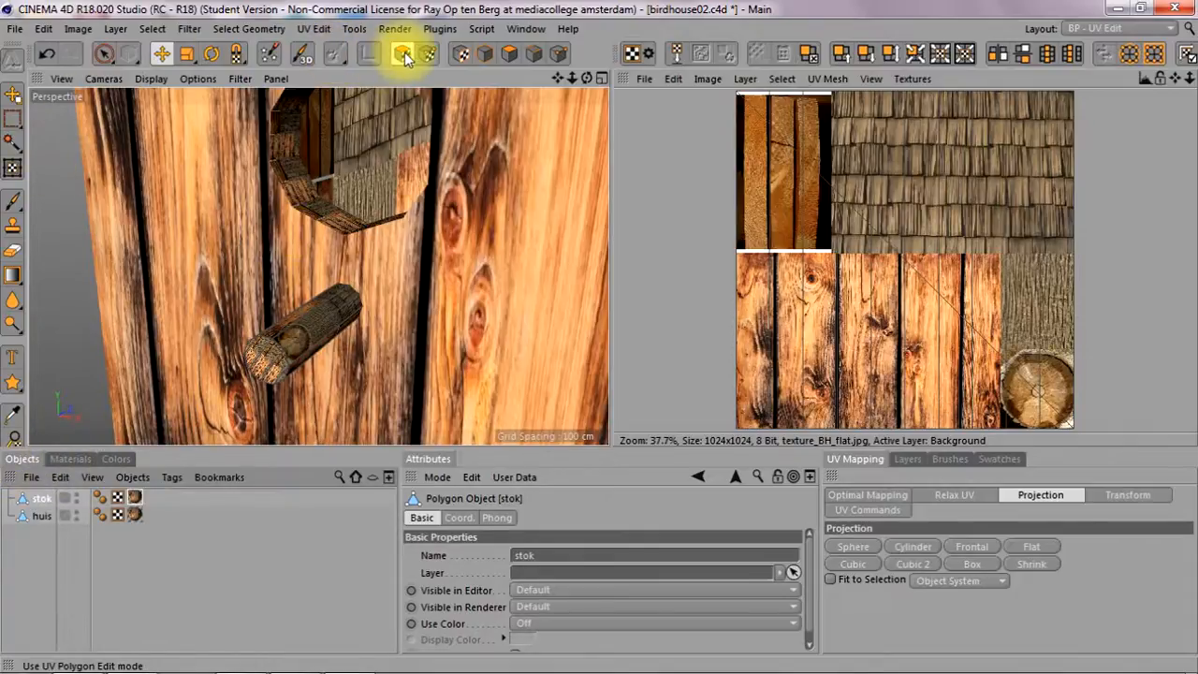
Select the perch's long side polygons from several angles with Live Selection, leaving out the end cap
left_click(103, 55)
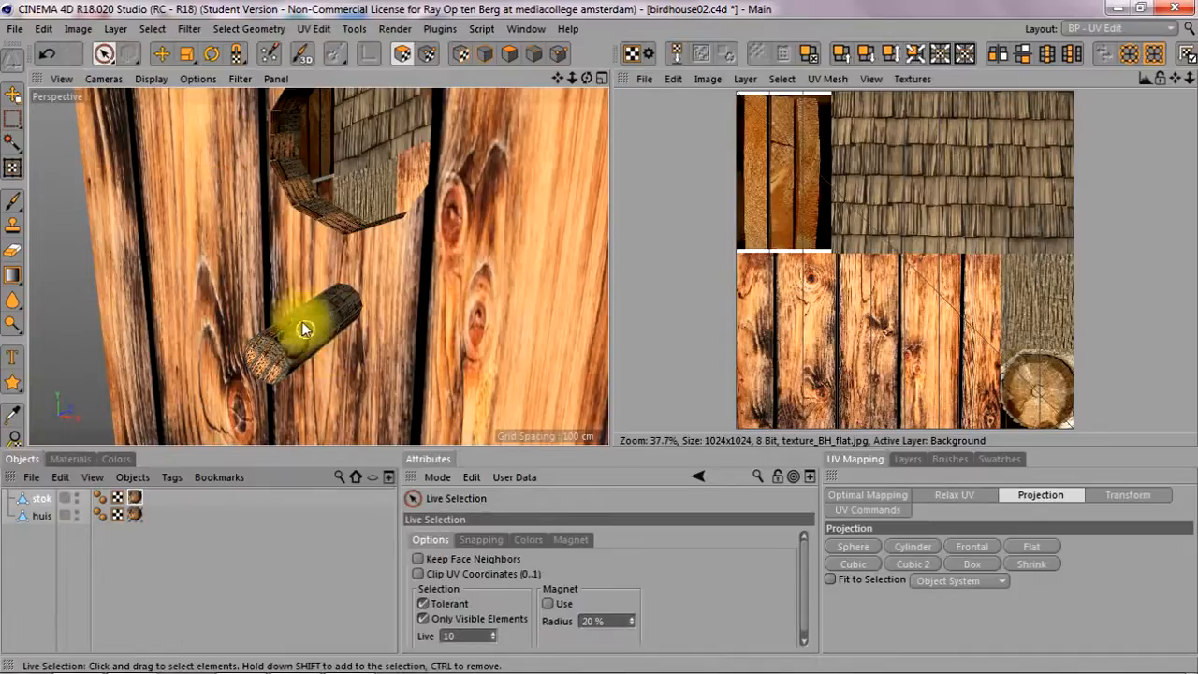
left_click(311, 350)
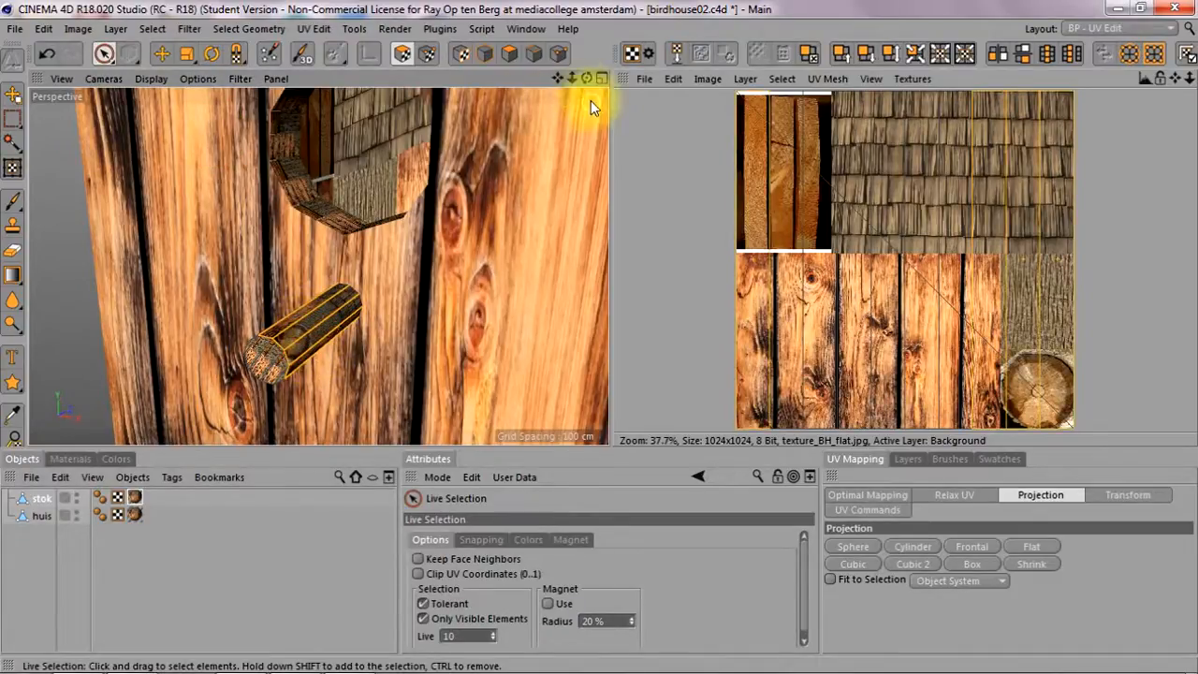
left_click_drag(586, 77, 533, 163)
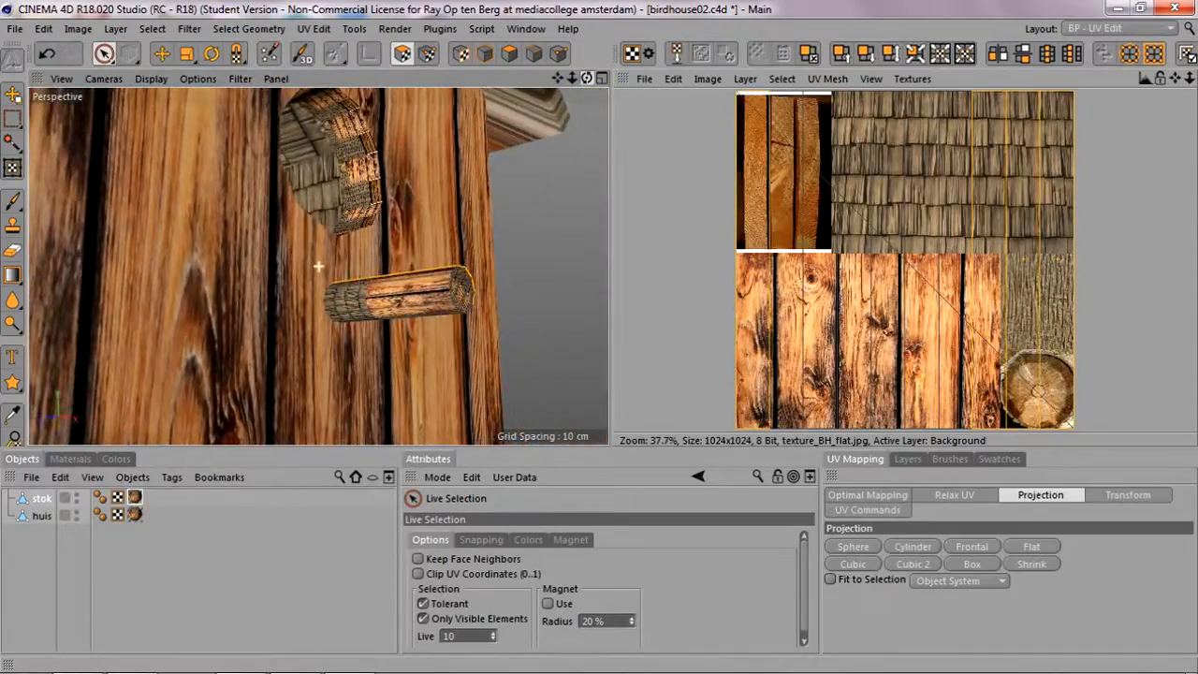
left_click(427, 312)
left_click_drag(584, 79, 581, 93)
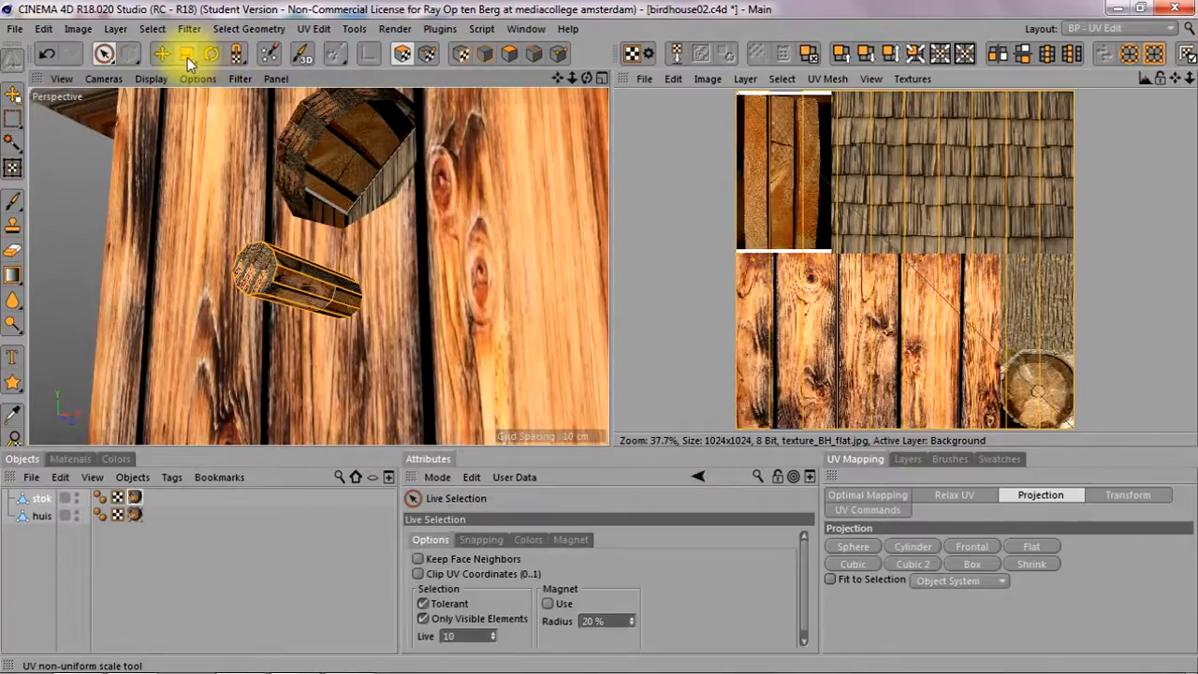
left_click_drag(184, 54, 246, 78)
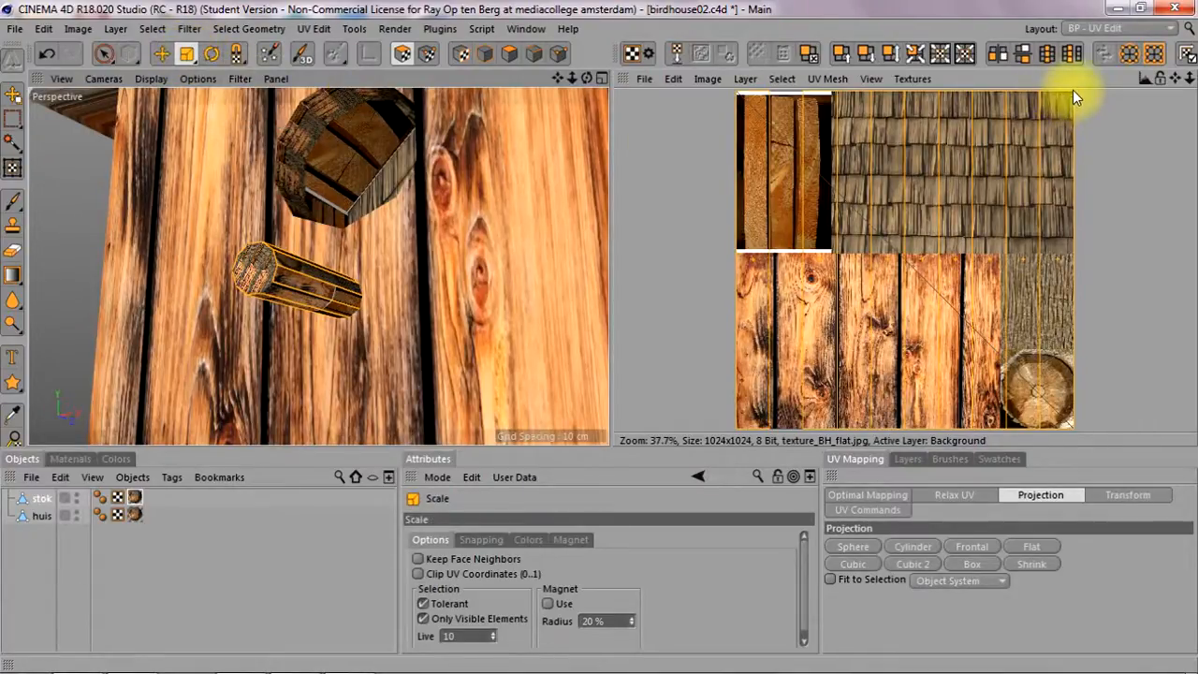
left_click_drag(1073, 92, 1076, 91)
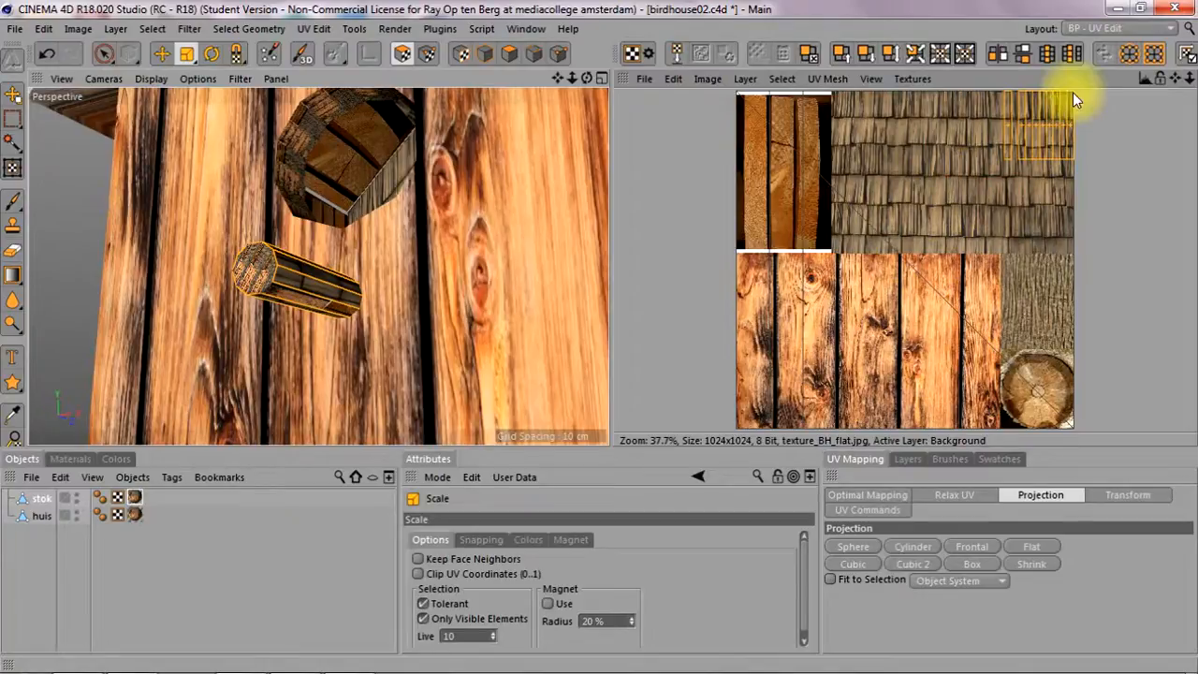
key("ctrl+z")
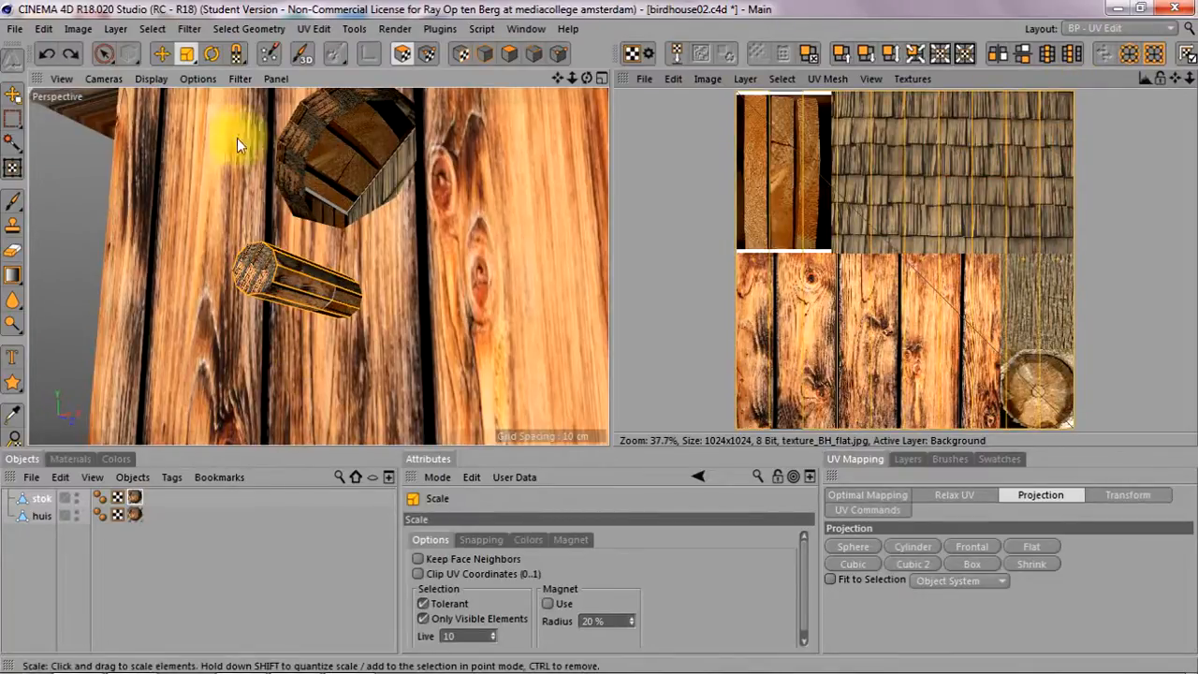
Turn off Only Visible Elements for Live Selection and add the perch's hidden side polygons to the selection
left_click(104, 53)
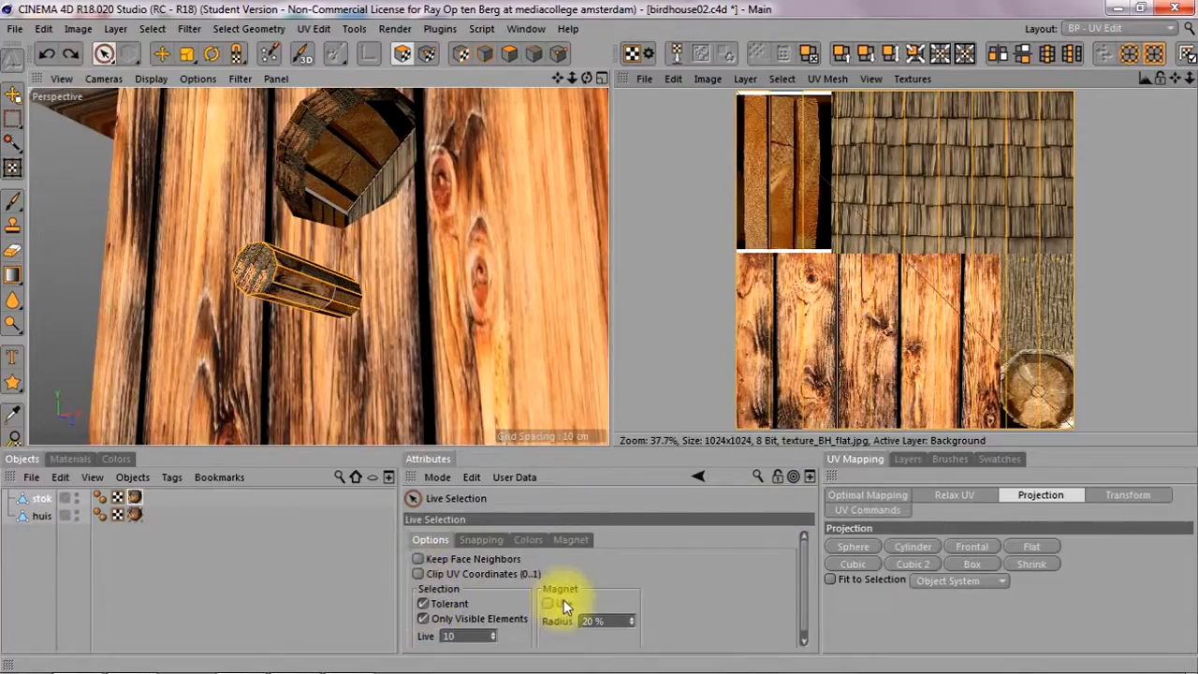
left_click(422, 619)
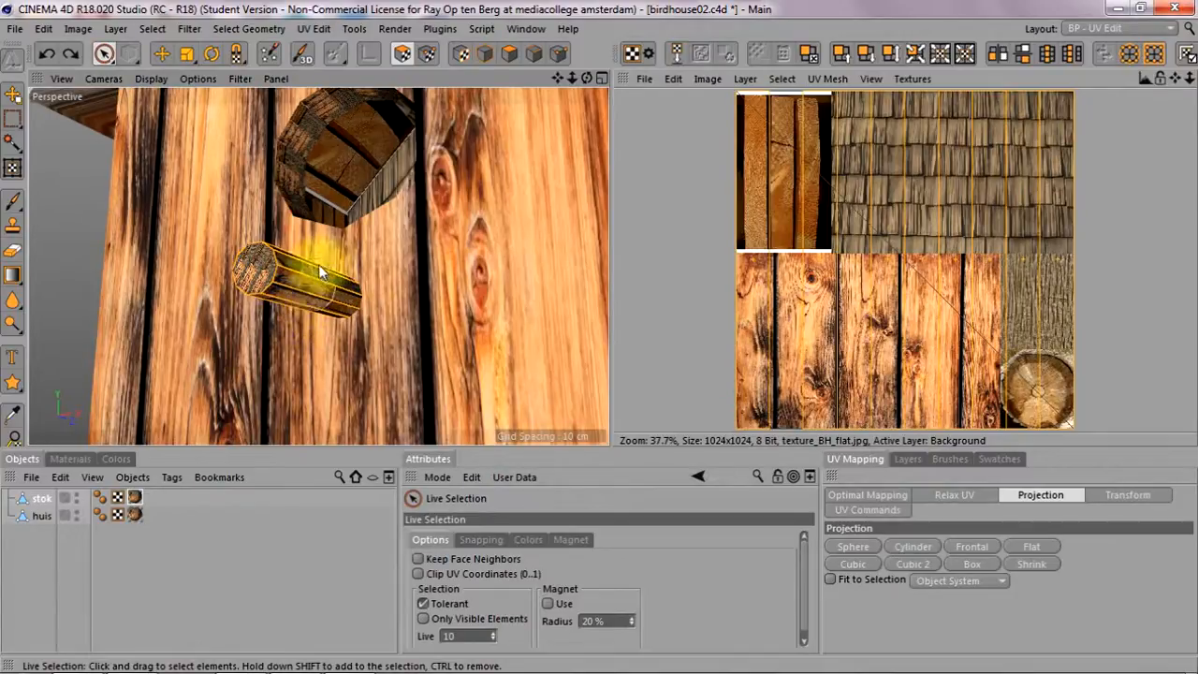
left_click(298, 328)
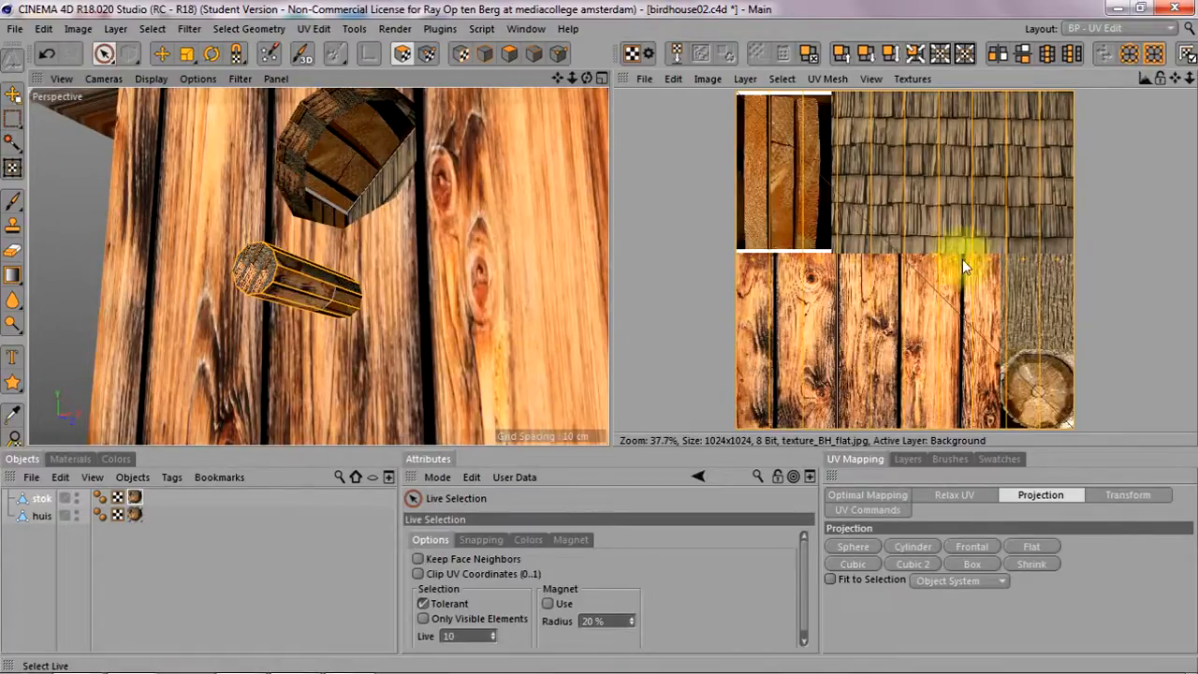
Scale the perch side's UV island down uniformly to the width of the bark area and move it onto the bark
left_click(187, 53)
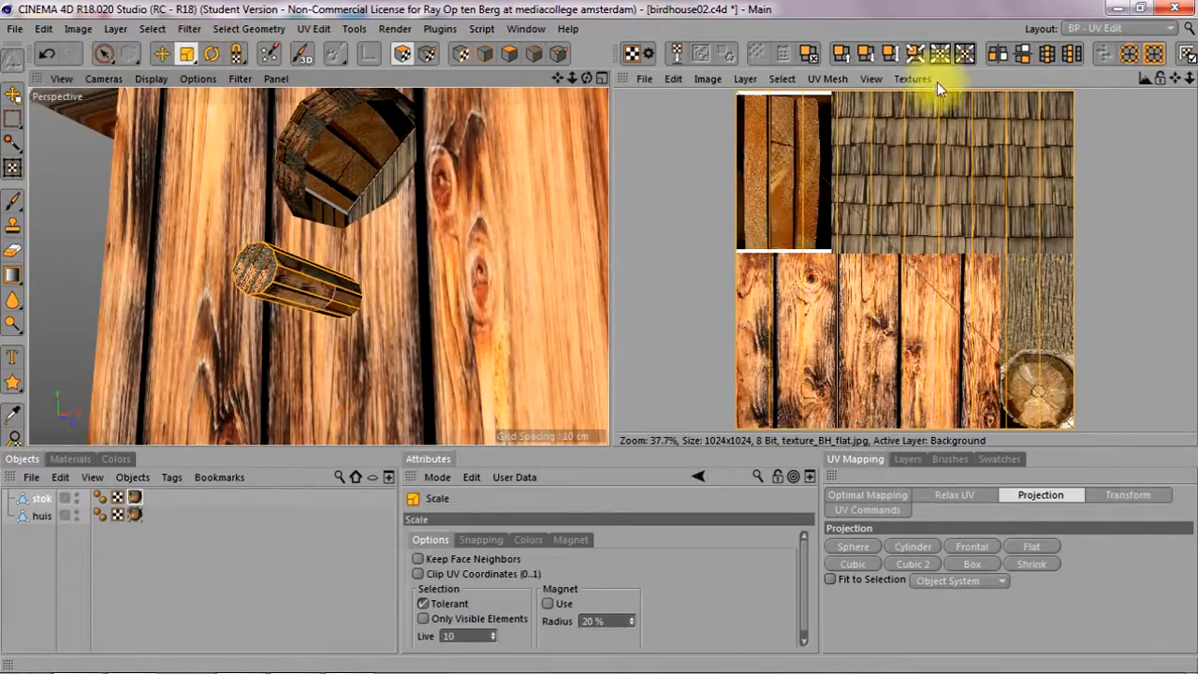
left_click_drag(1073, 91, 927, 96)
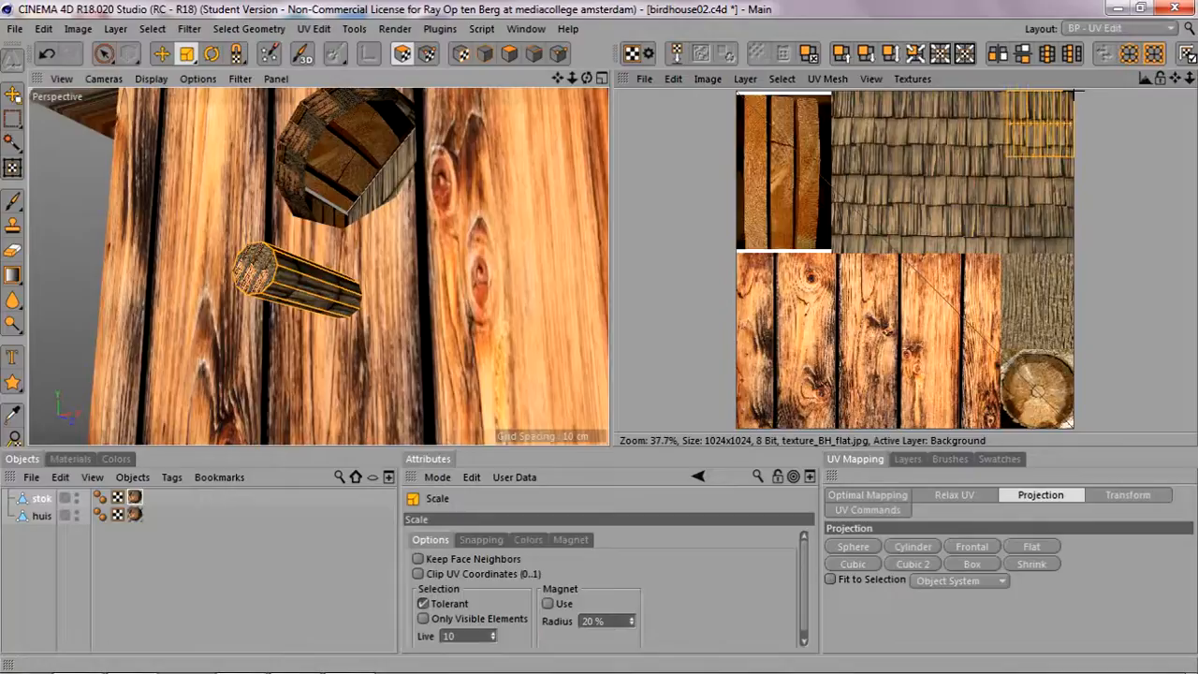
left_click(1064, 117)
key("e")
left_click_drag(1059, 110, 1056, 273)
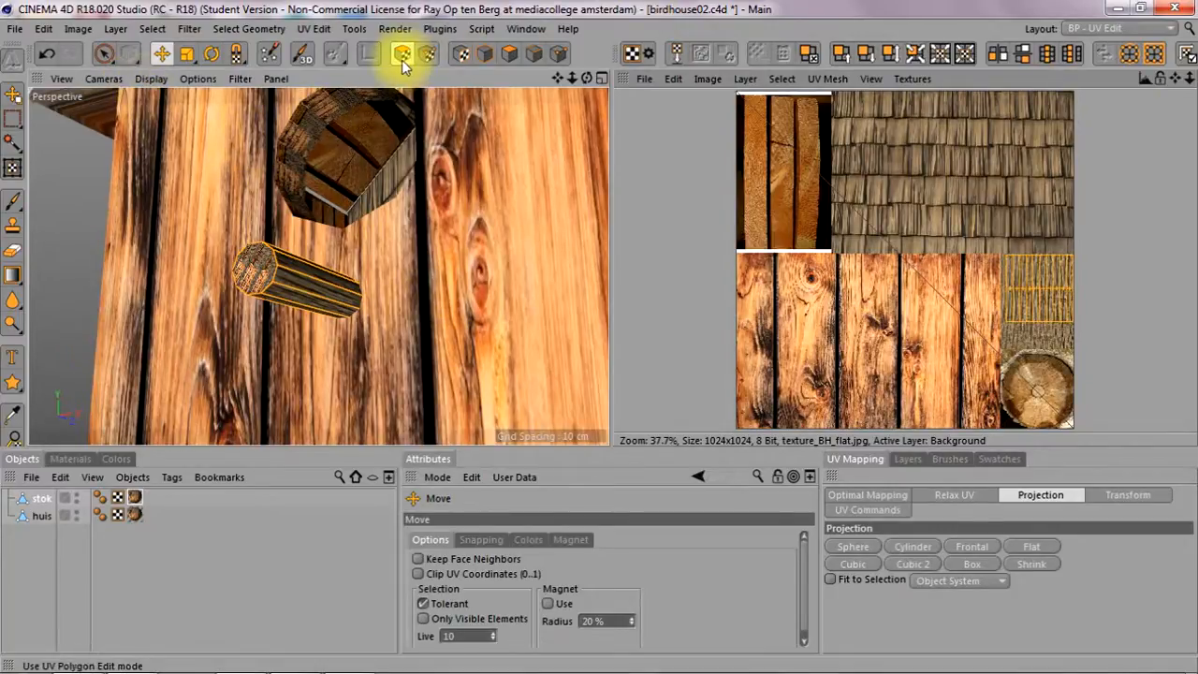
Non-uniformly scale the perch side's UV island to fill the bark area above the log end, and render the perspective view
left_click_drag(187, 54, 252, 115)
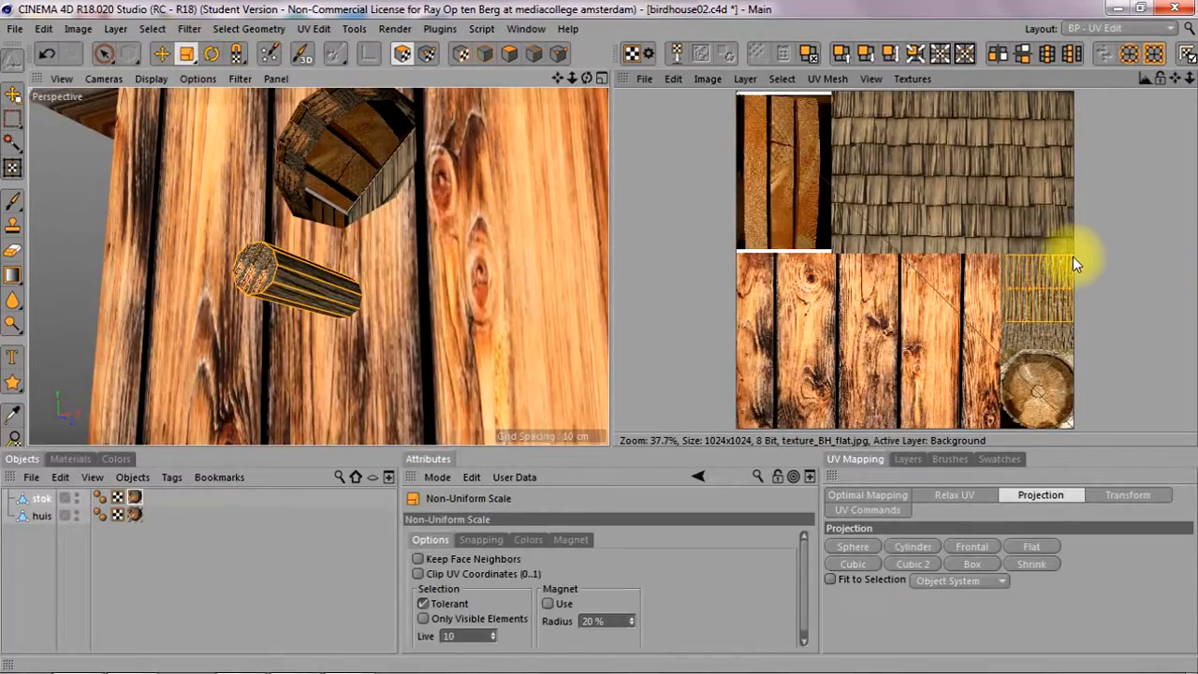
left_click_drag(1072, 258, 1074, 254)
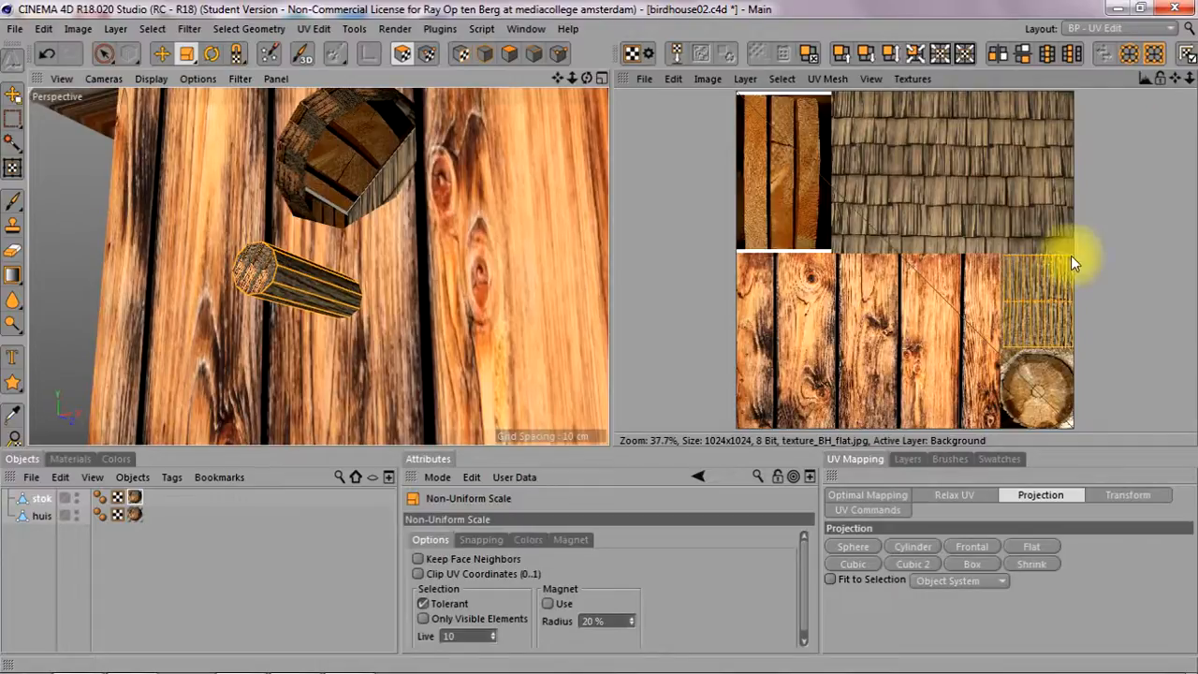
left_click_drag(588, 77, 415, 110)
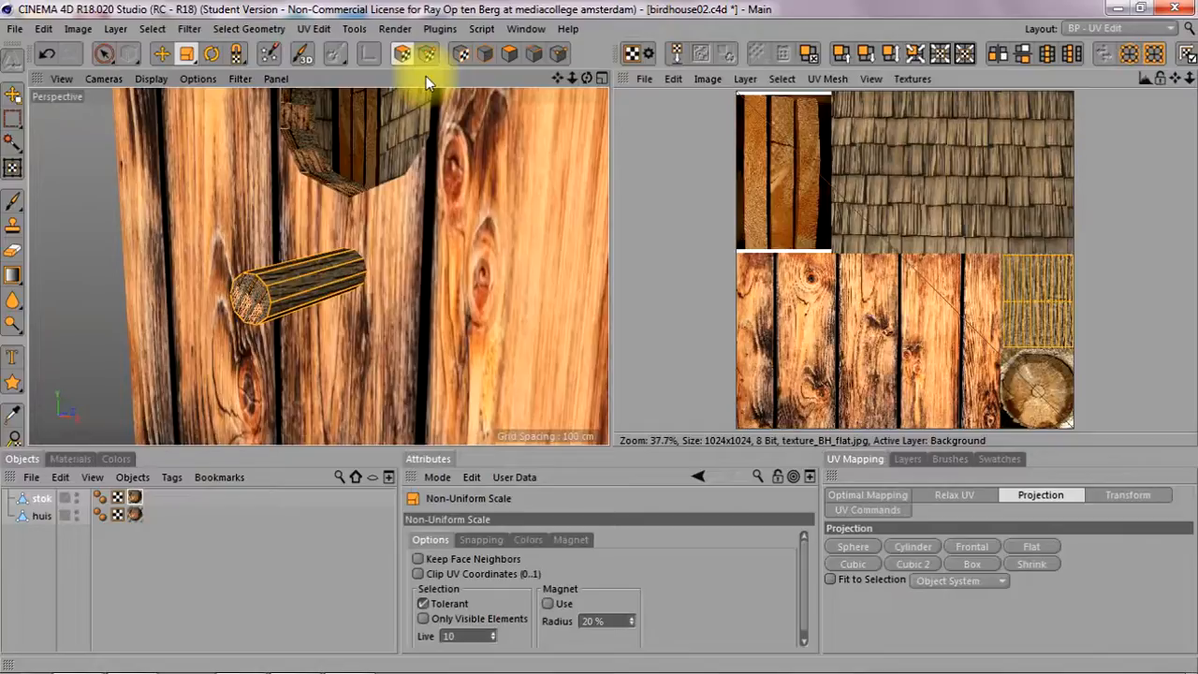
key("ctrl+r")
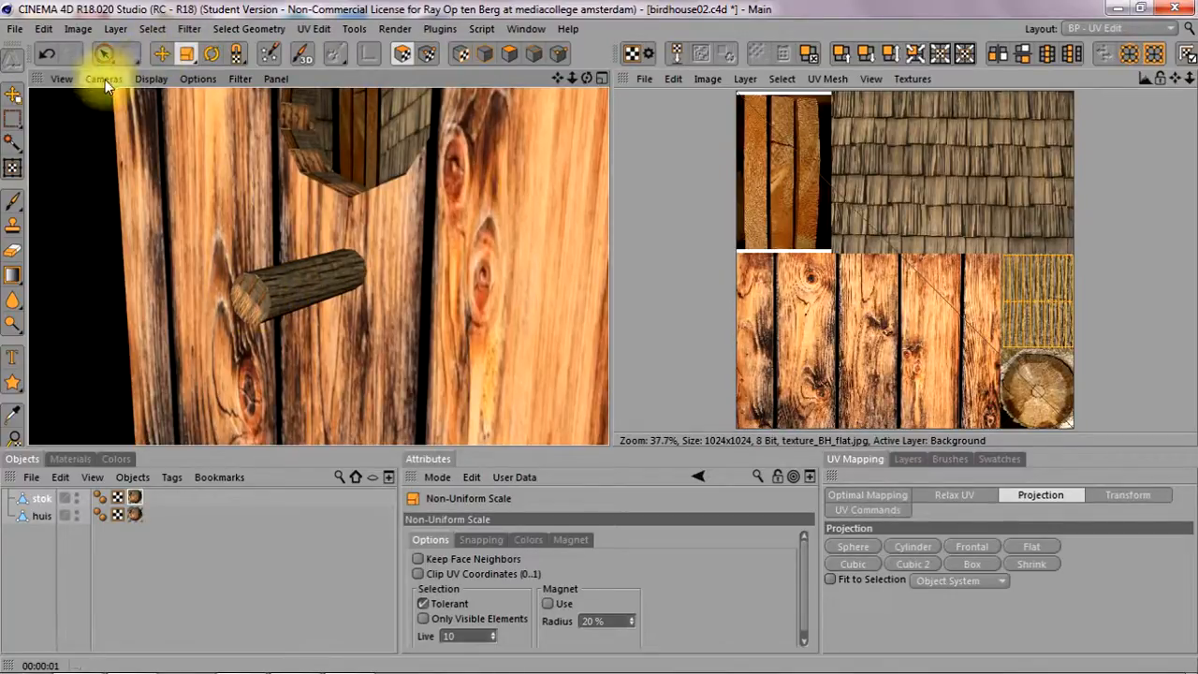
Select only the perch's front end-cap polygons using Live Selection with Only Visible Elements enabled
left_click(103, 54)
left_click(248, 295)
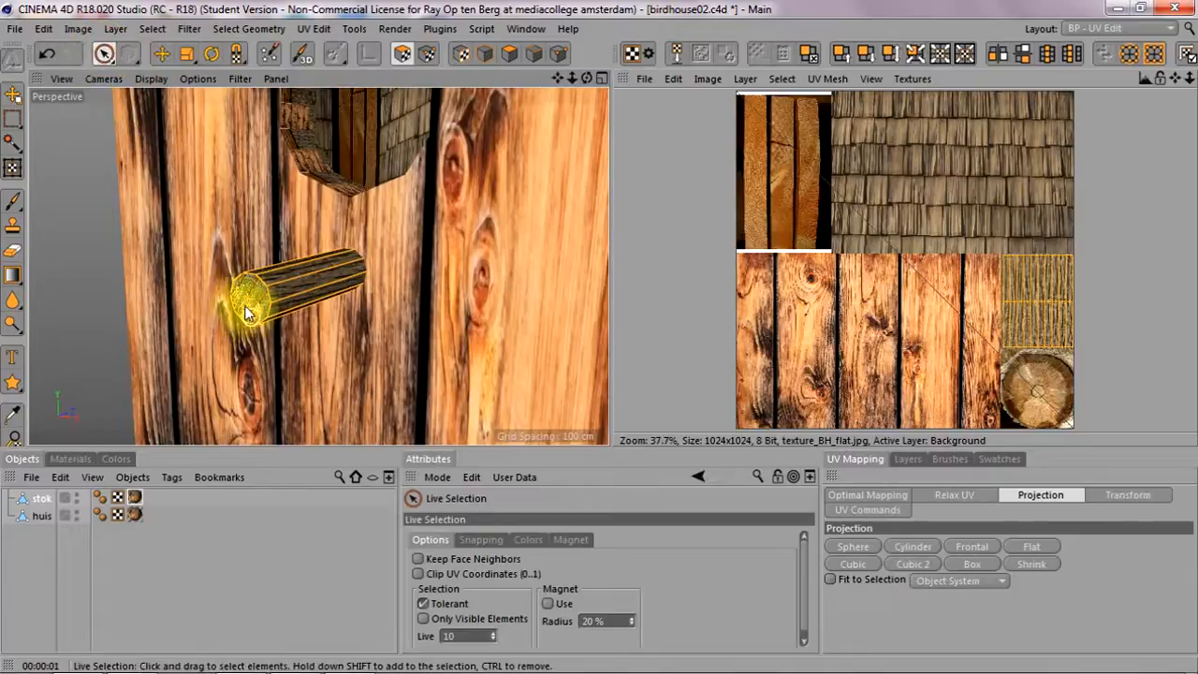
key("s")
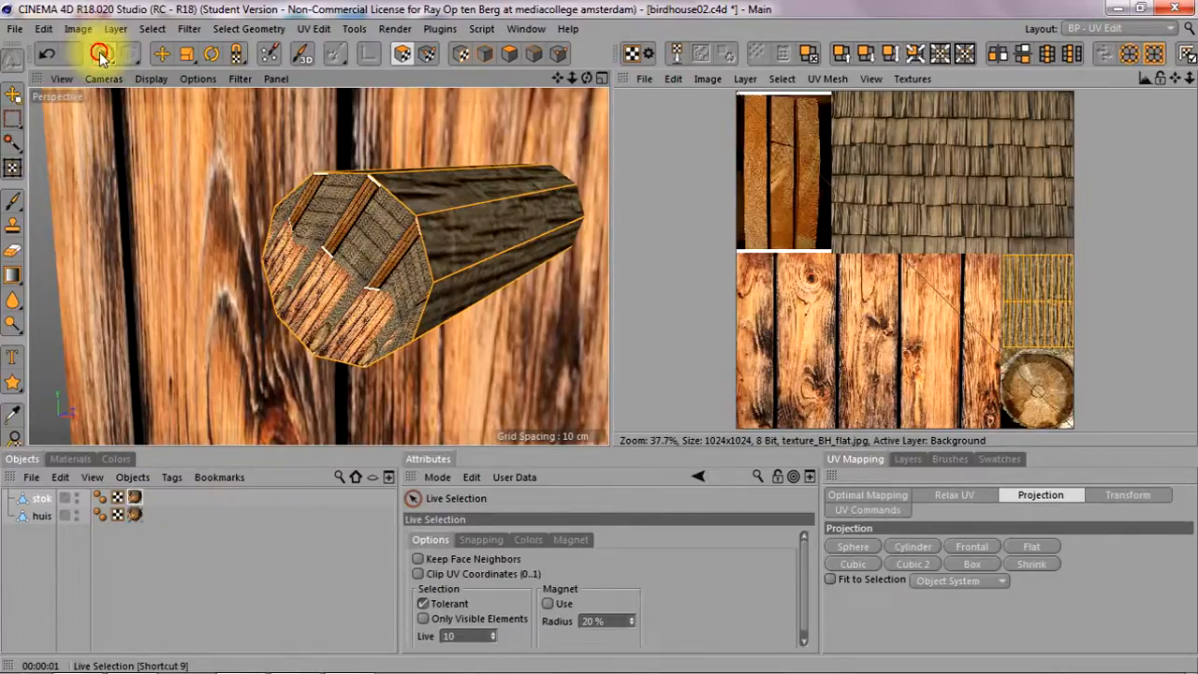
left_click(423, 619)
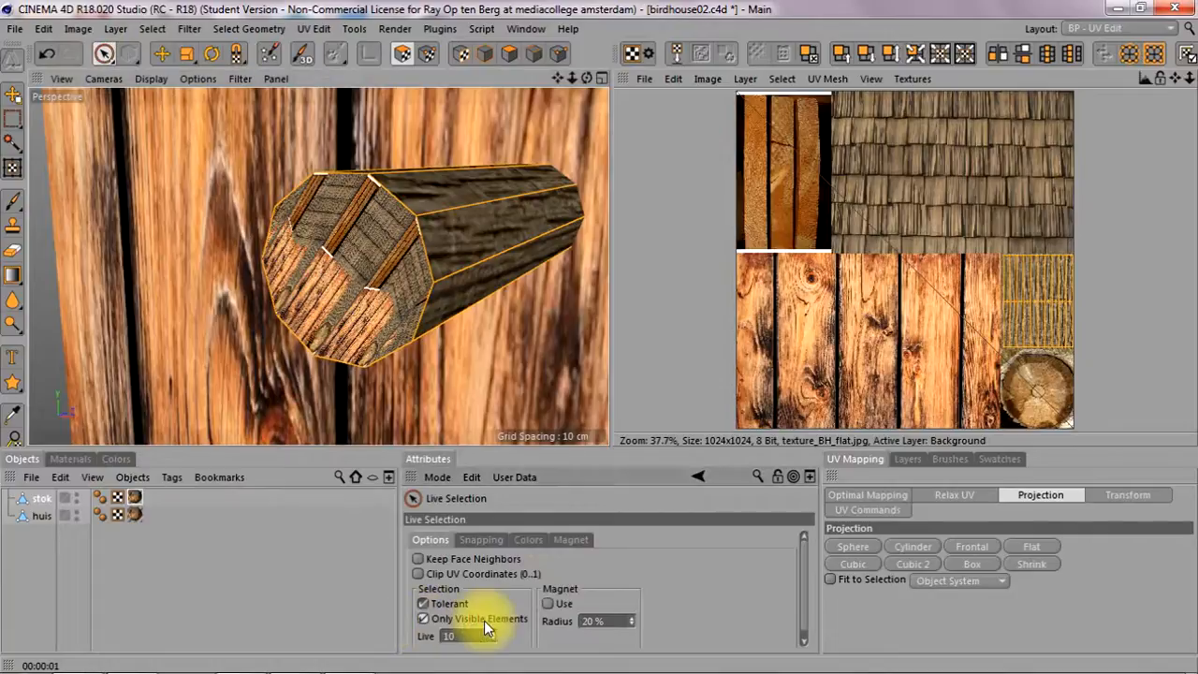
left_click_drag(294, 221, 381, 305)
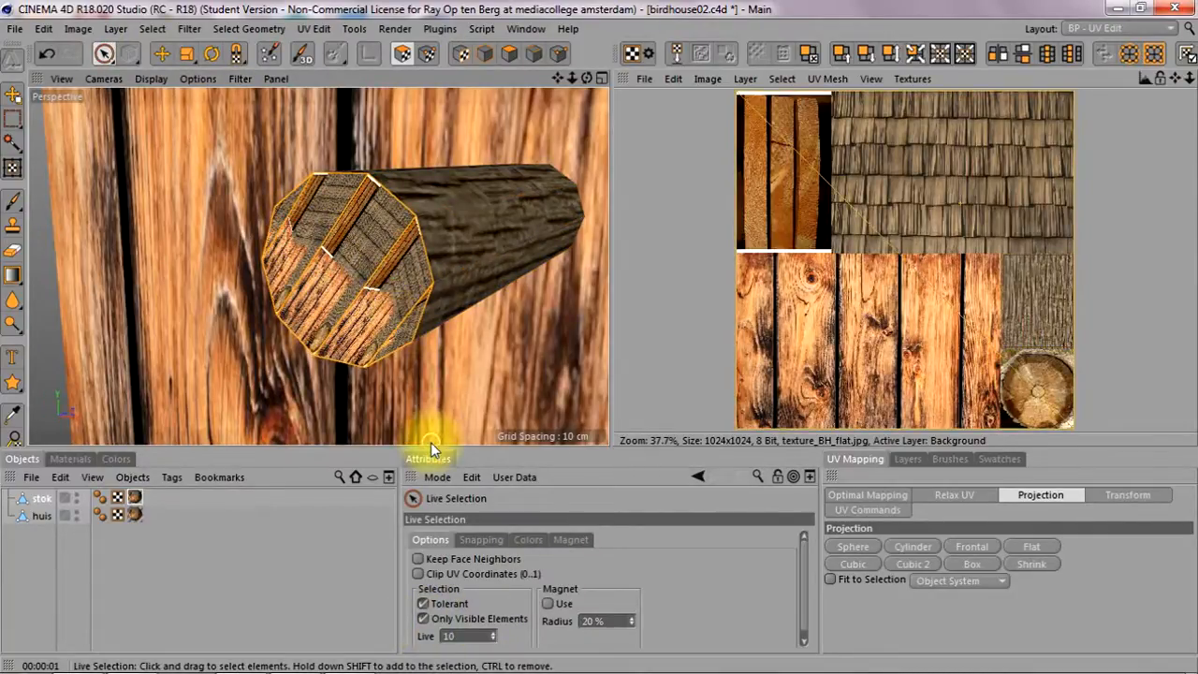
Apply a Frontal UV projection to the selected end-cap polygons of the perch from the front view
left_click(602, 77)
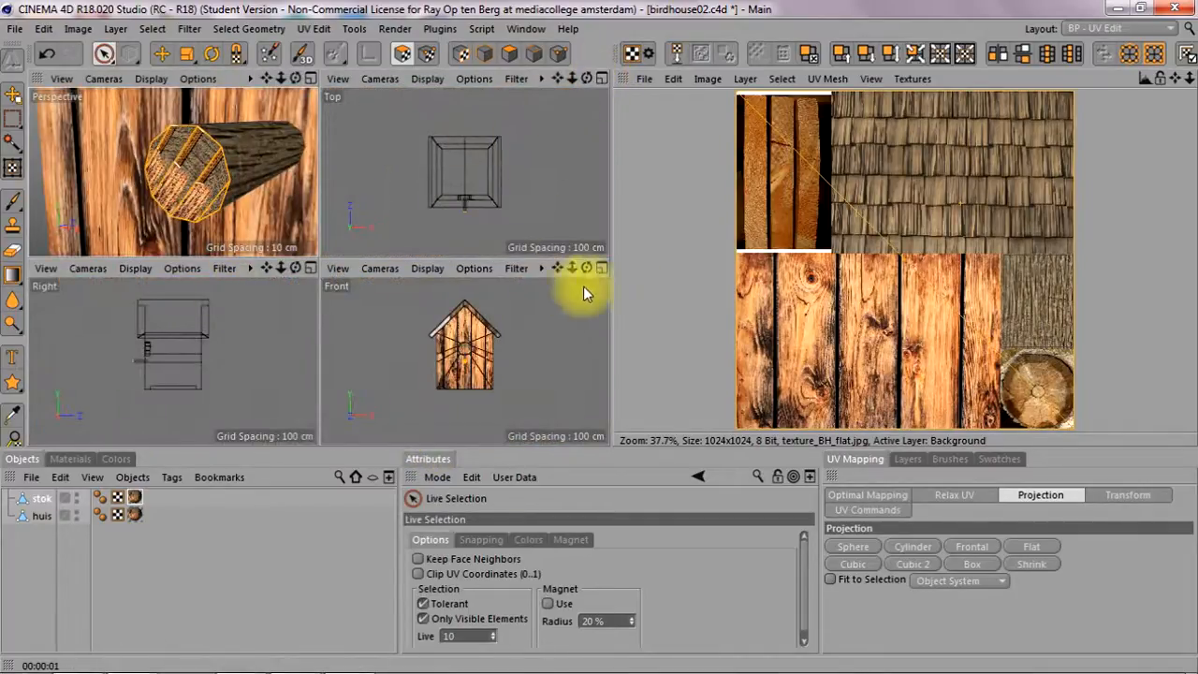
left_click(601, 269)
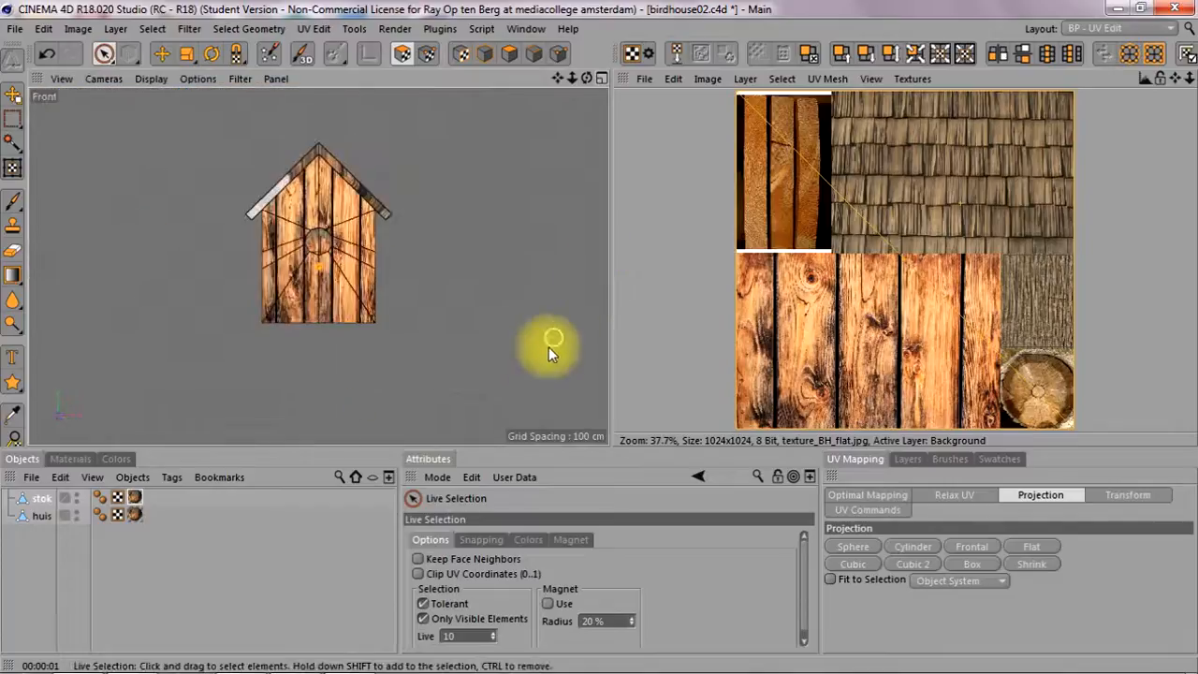
scroll(319, 275, "up", 5)
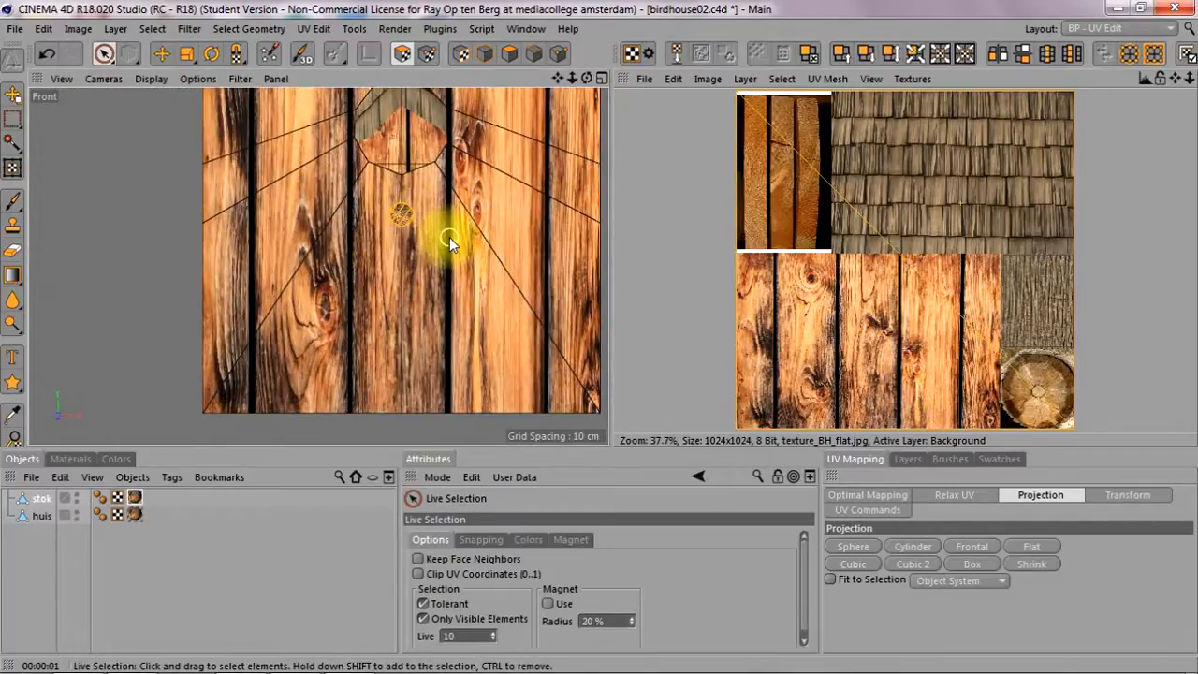
scroll(417, 226, "up", 3)
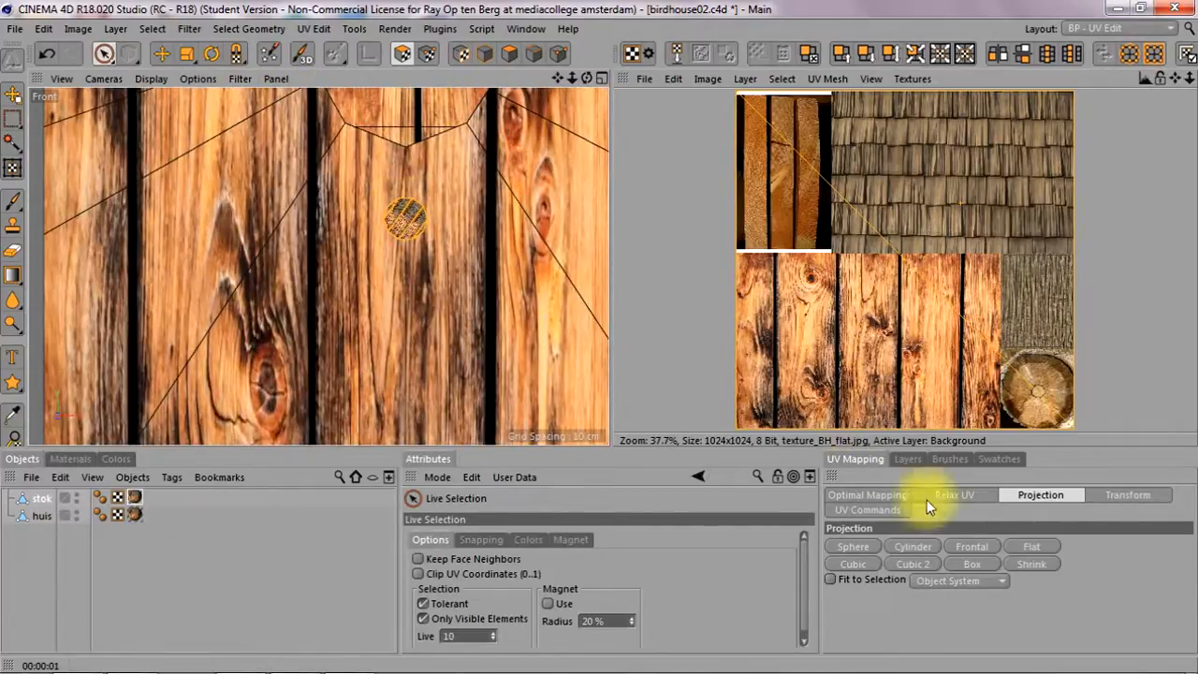
left_click(965, 546)
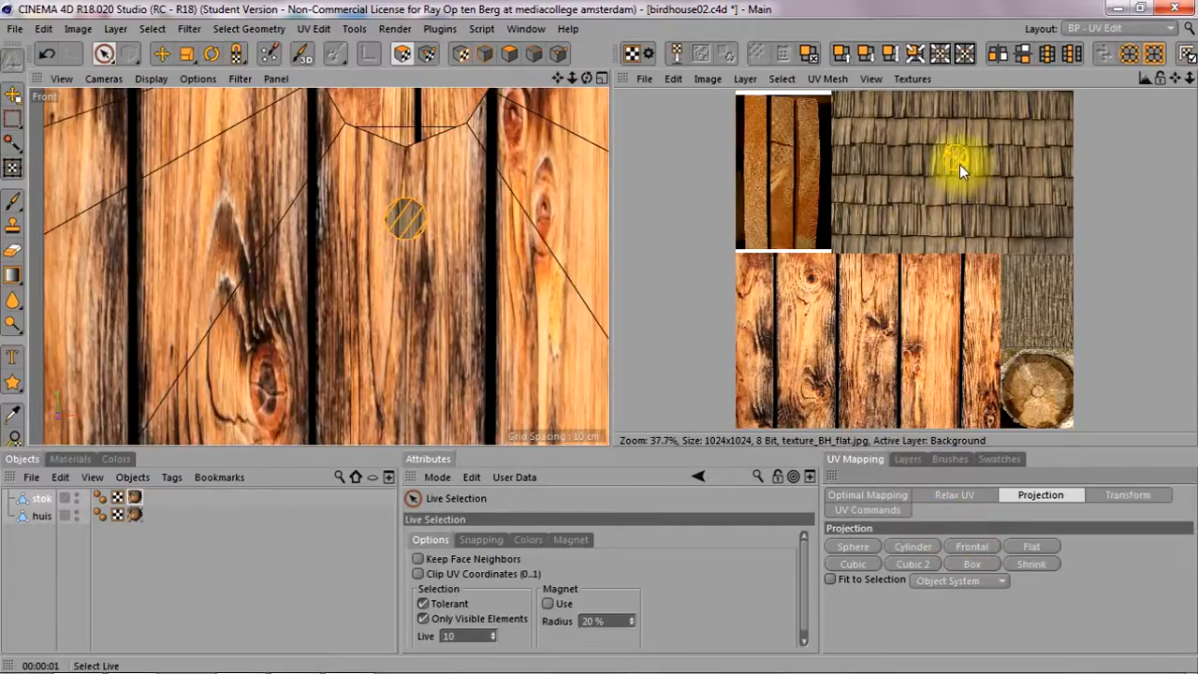
Move the end cap's UV island onto the log-end texture and scale it up uniformly to fill the wood rings
left_click(160, 55)
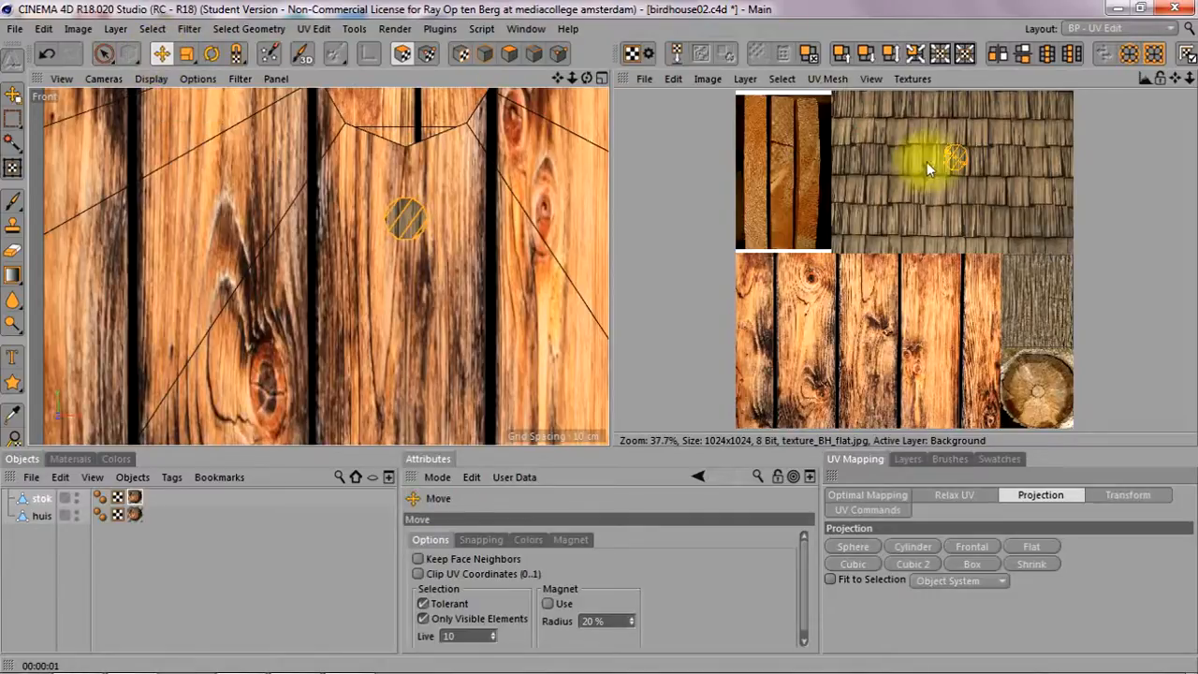
left_click_drag(953, 161, 1037, 389)
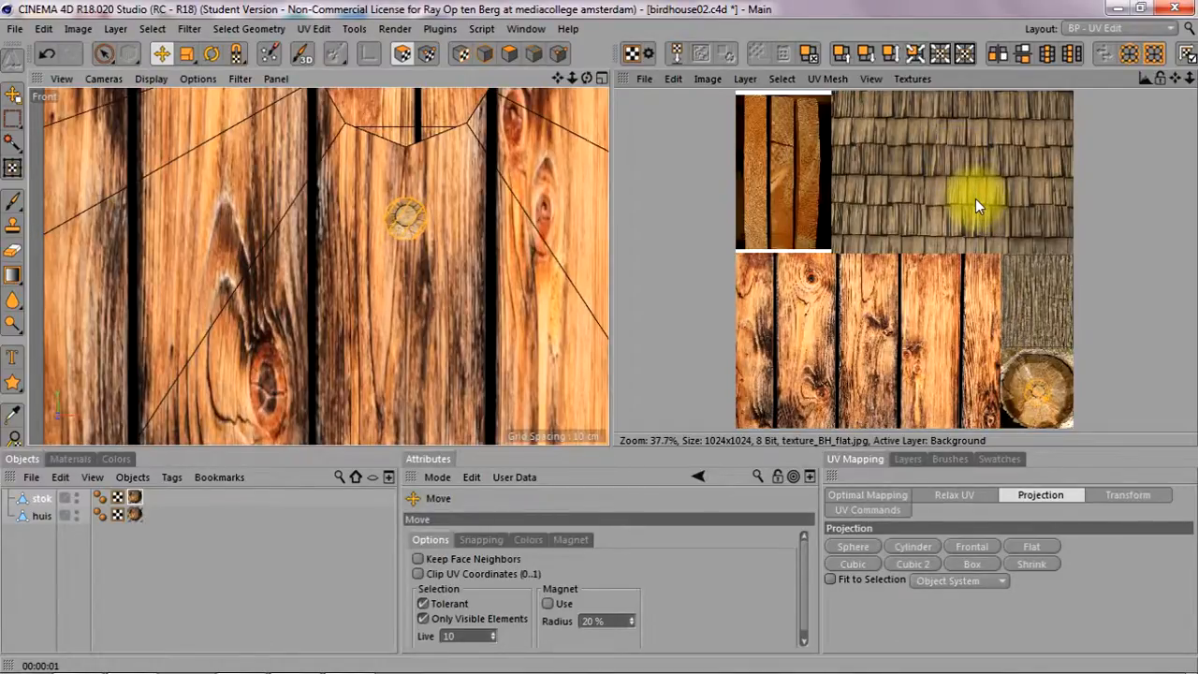
left_click(187, 53)
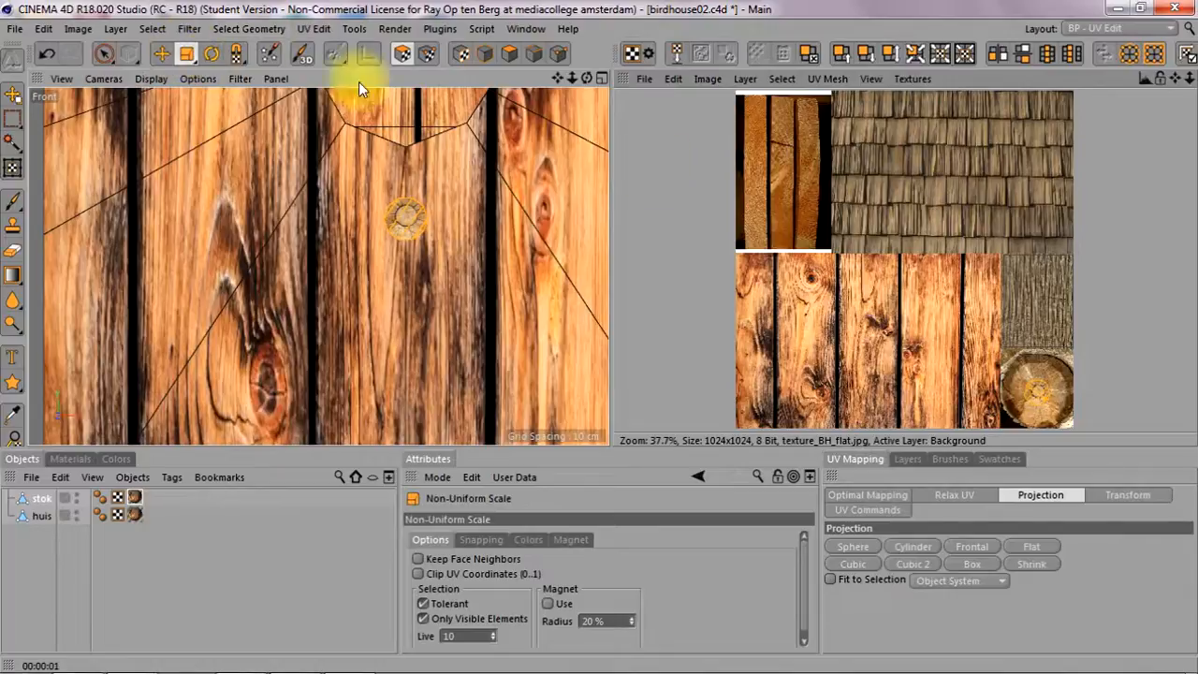
left_click_drag(186, 54, 239, 77)
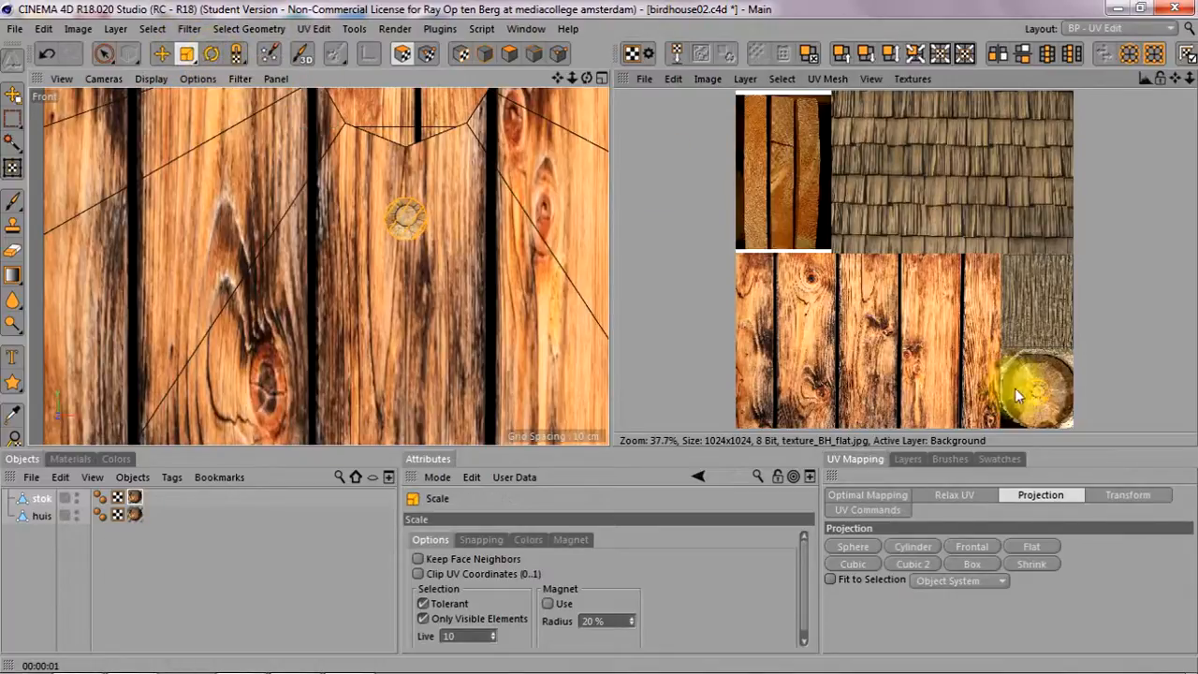
left_click_drag(1037, 391, 1038, 393)
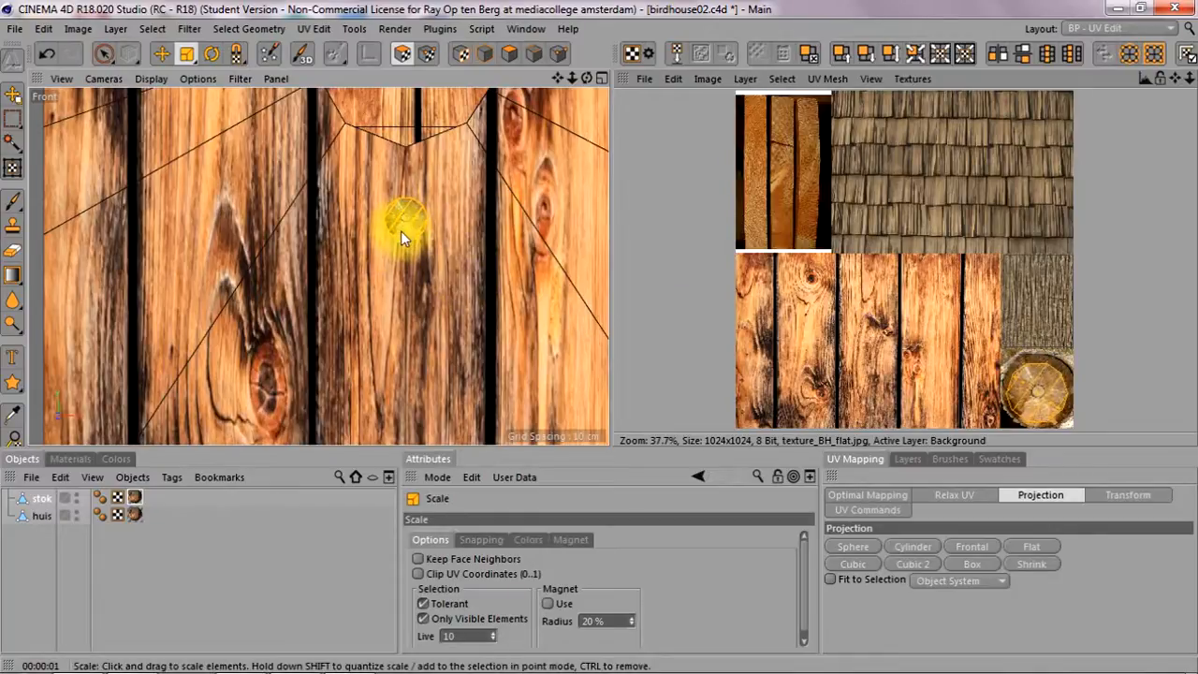
Reset the front view to its default framing, and render the perspective view of the perch and entrance hole for inspection
left_click_drag(573, 77, 586, 78)
left_click(62, 79)
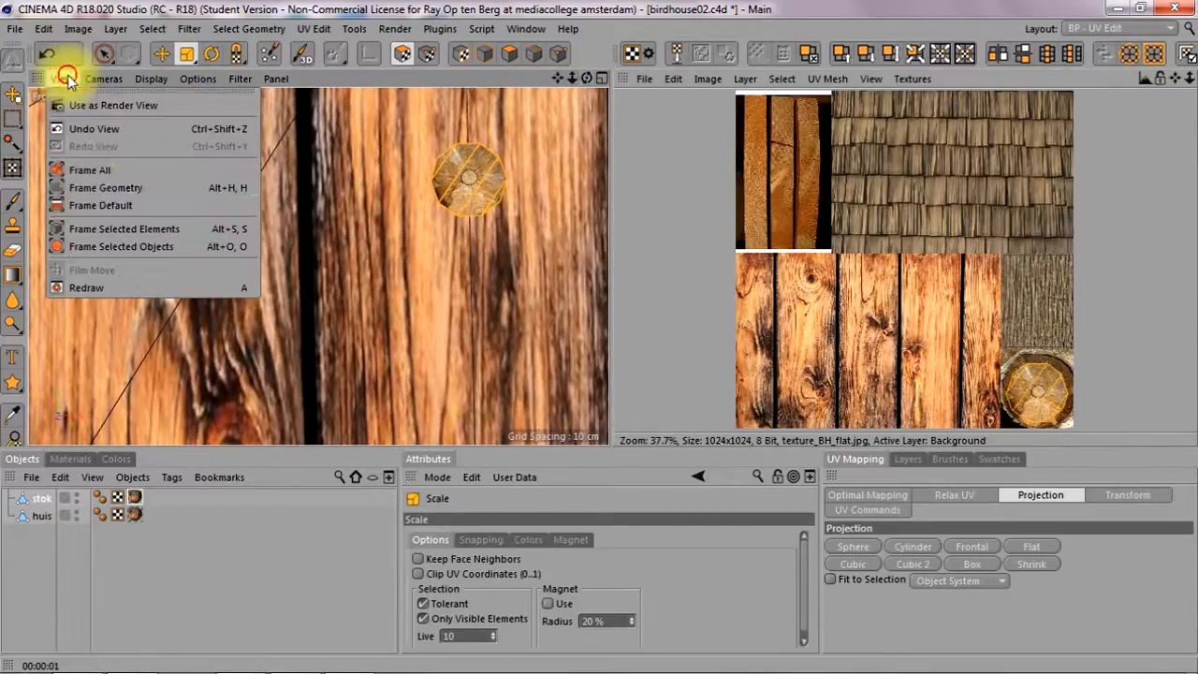
left_click(93, 201)
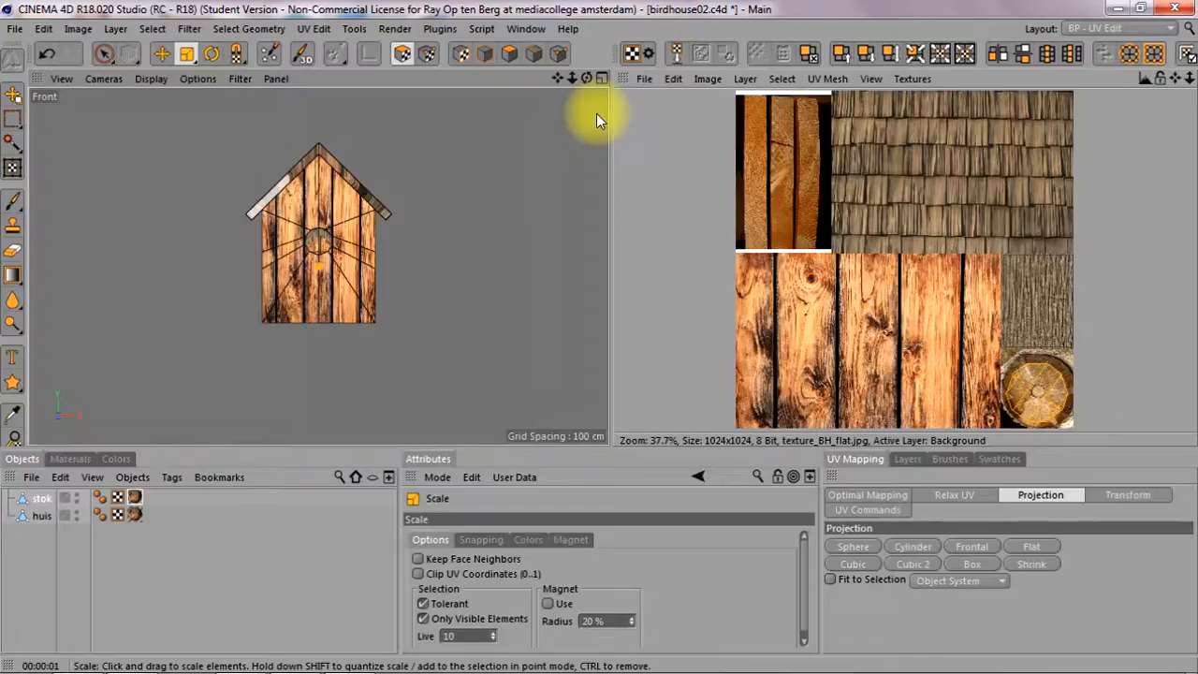
left_click(600, 79)
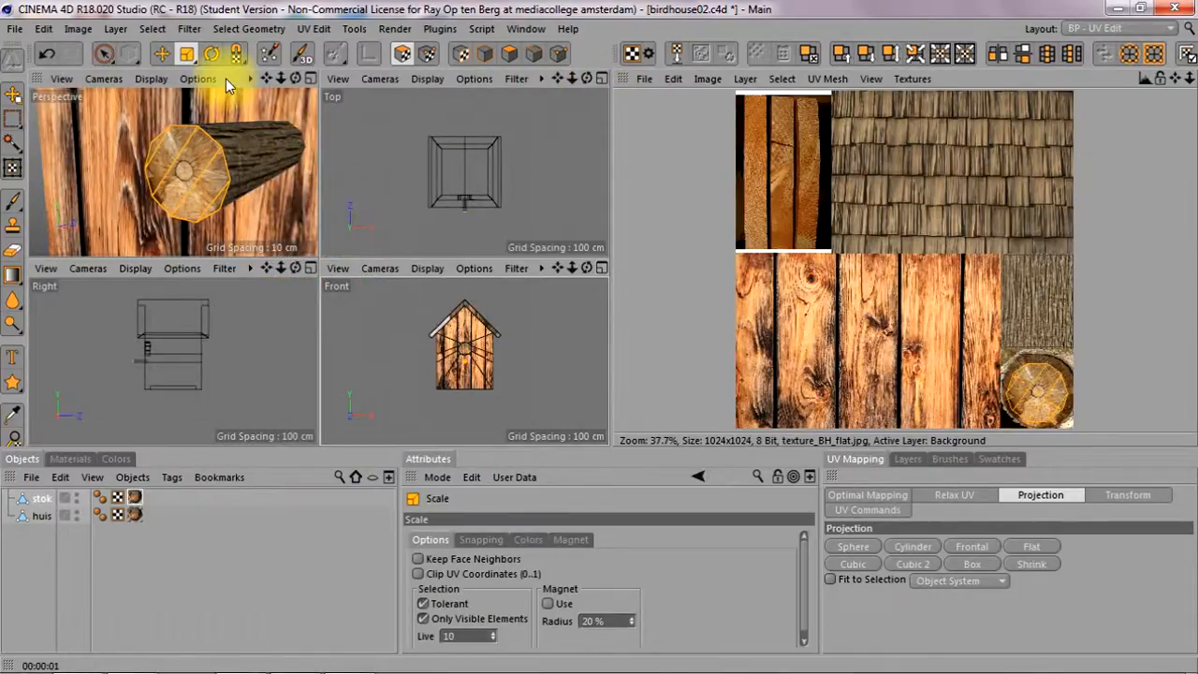
left_click(310, 79)
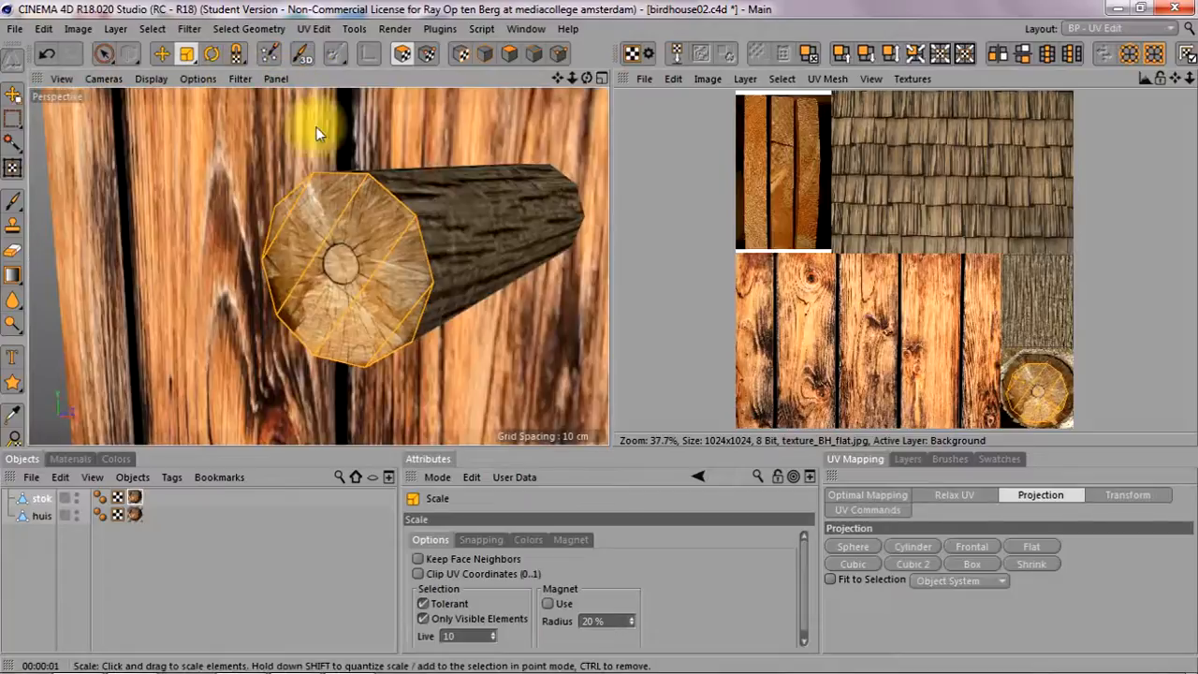
scroll(526, 103, "down", 5)
left_click_drag(557, 79, 345, 204)
left_click_drag(570, 78, 575, 82)
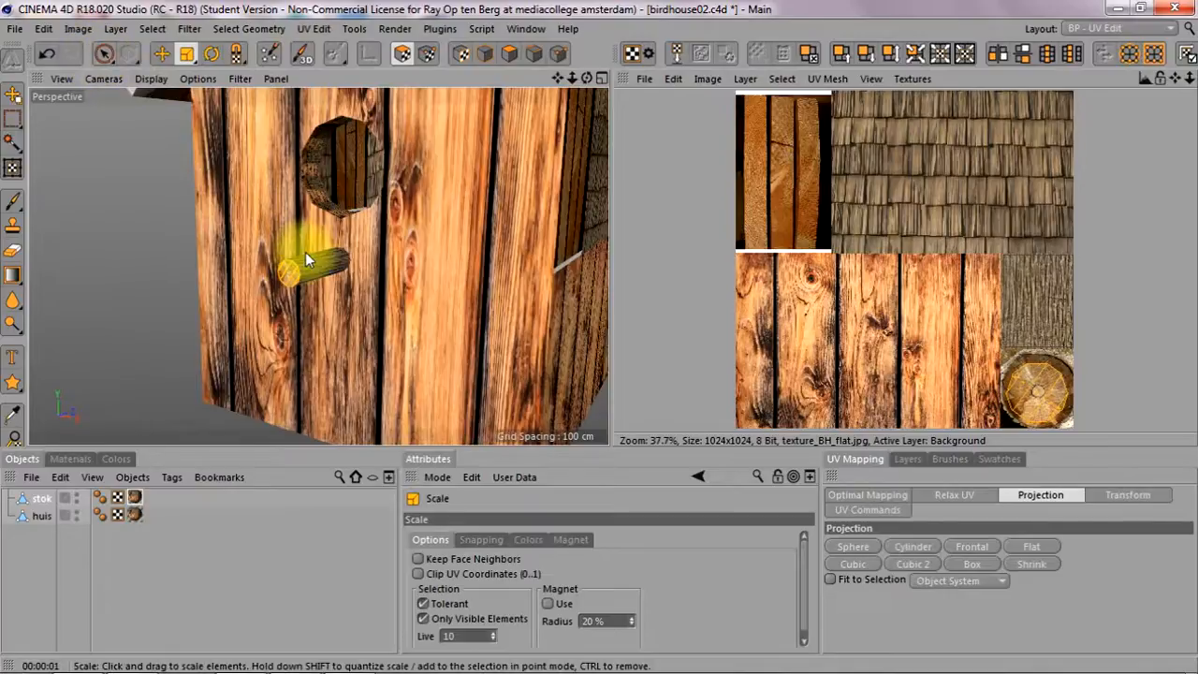
key("ctrl+r")
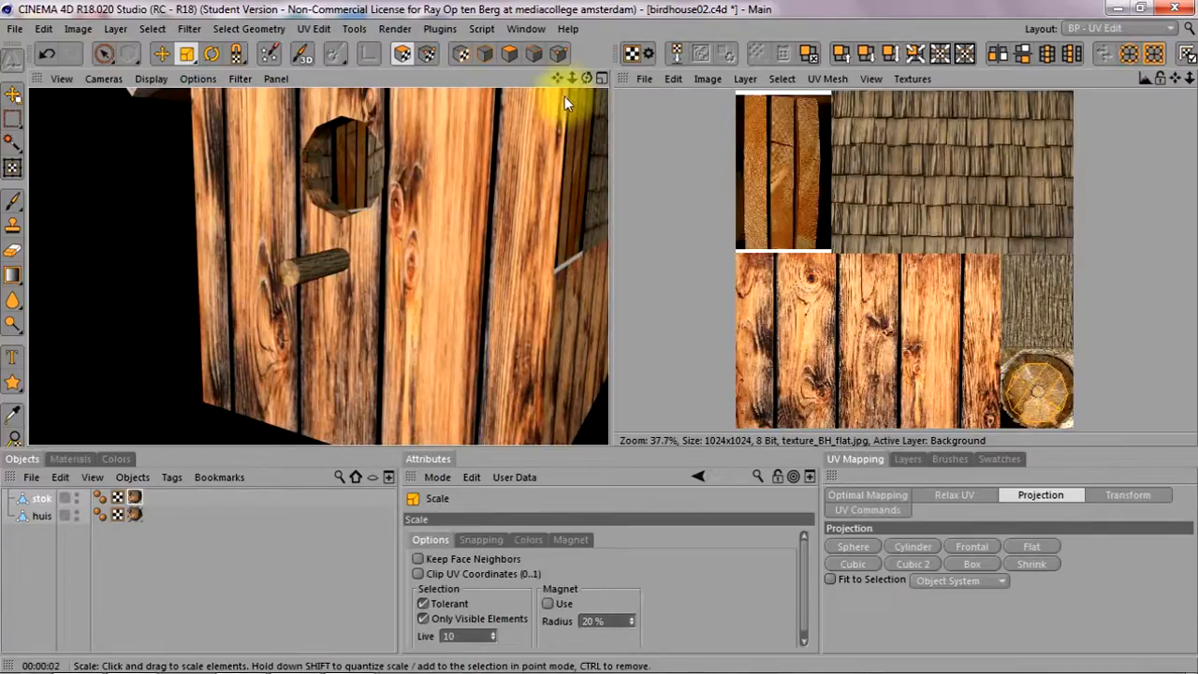
Select the side roof panel polygon of huis, viewed face-on in perspective, and apply a Frontal UV projection to it alone
left_click_drag(560, 78, 332, 373)
left_click_drag(586, 82, 318, 267)
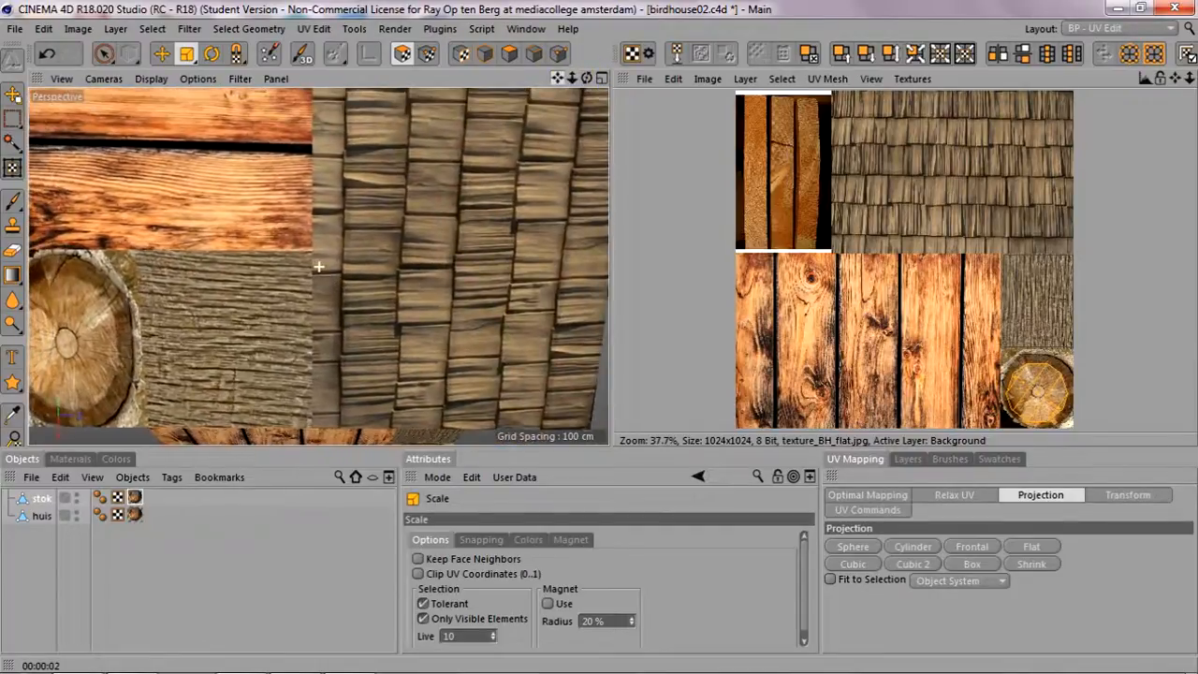
left_click_drag(570, 79, 318, 267)
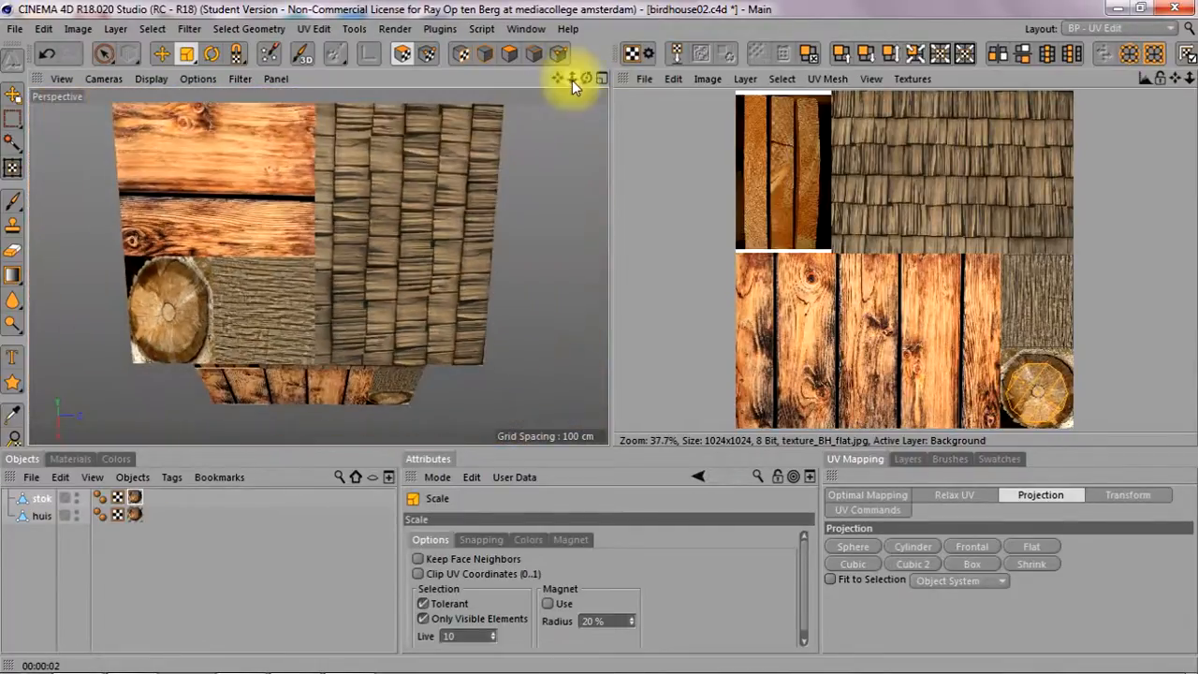
left_click_drag(587, 78, 318, 267)
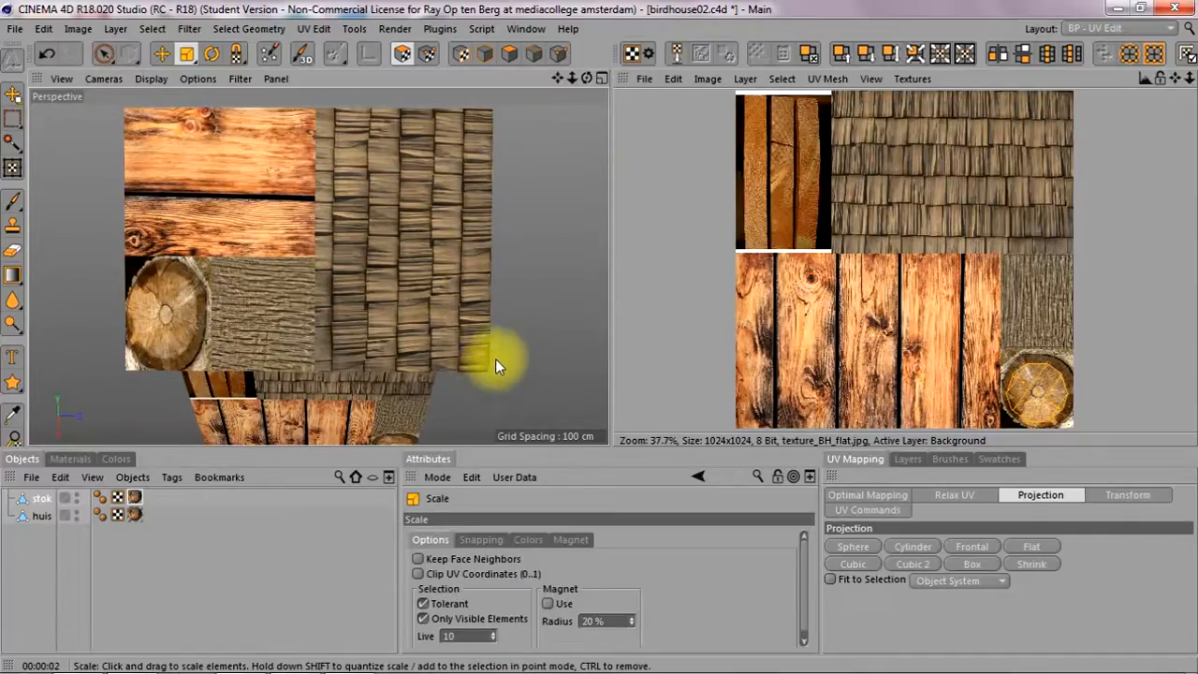
left_click(41, 516)
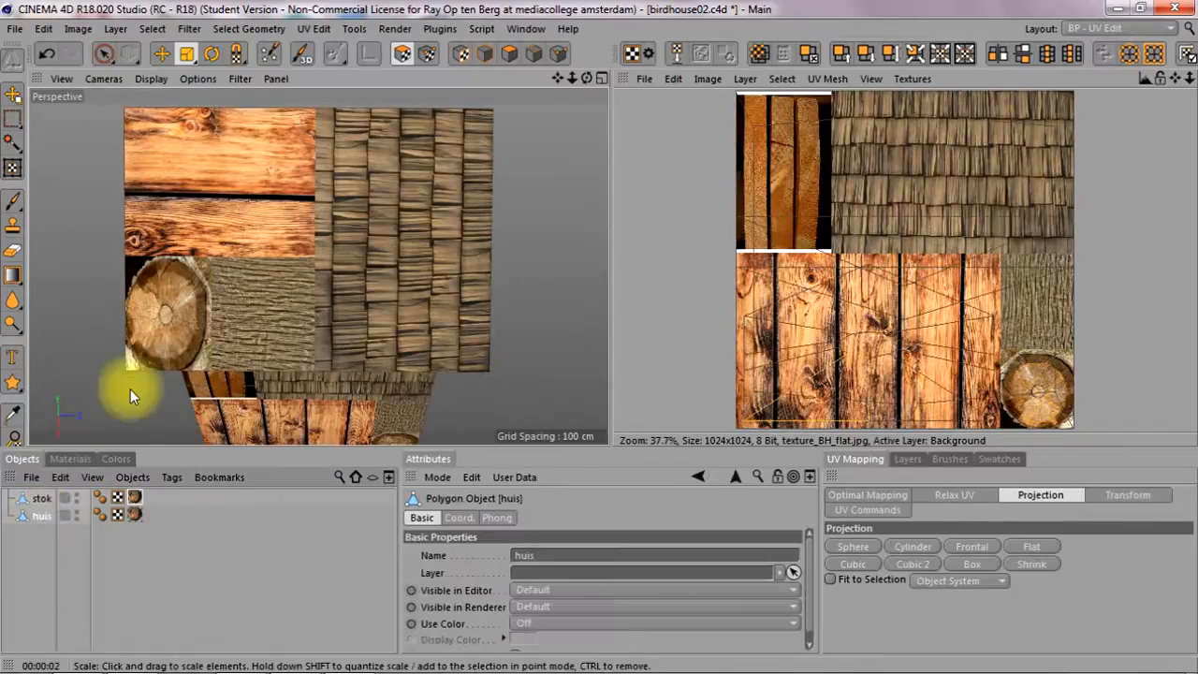
left_click(105, 53)
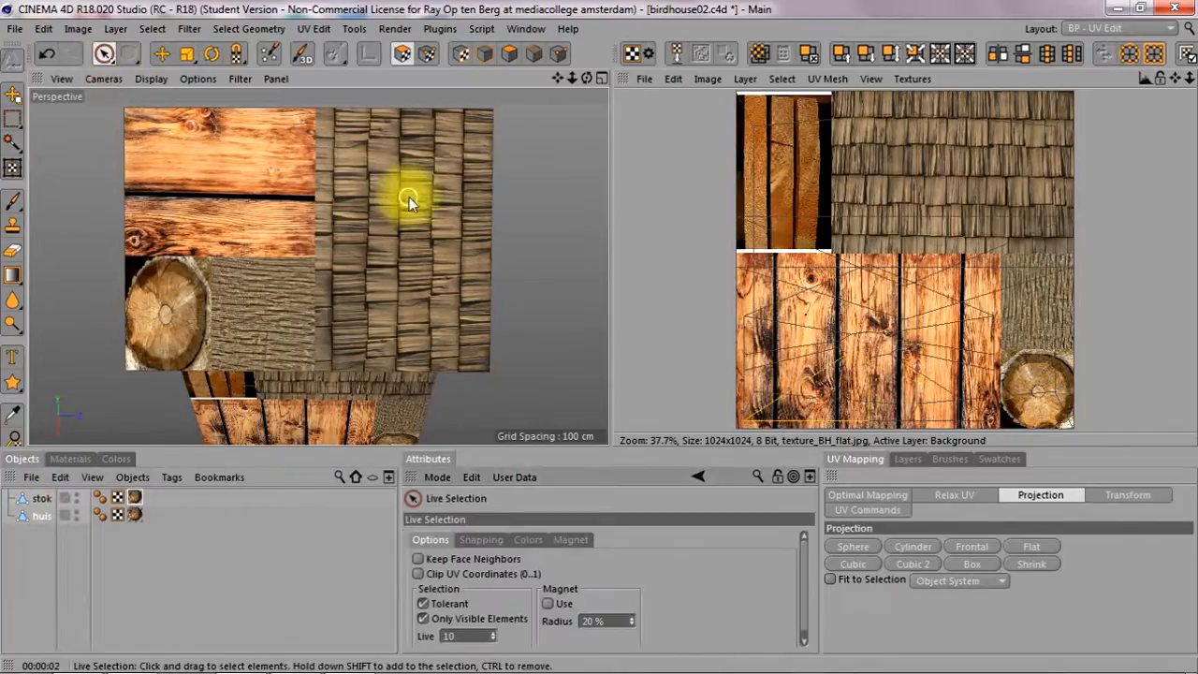
left_click(381, 189)
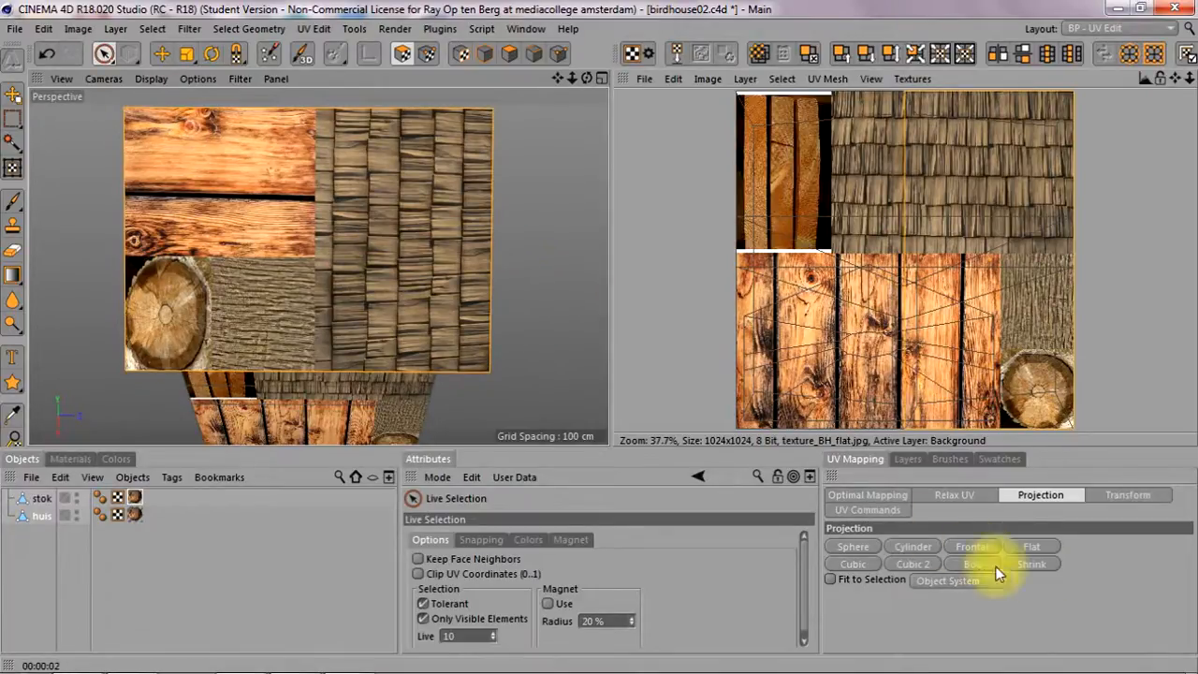
left_click(965, 548)
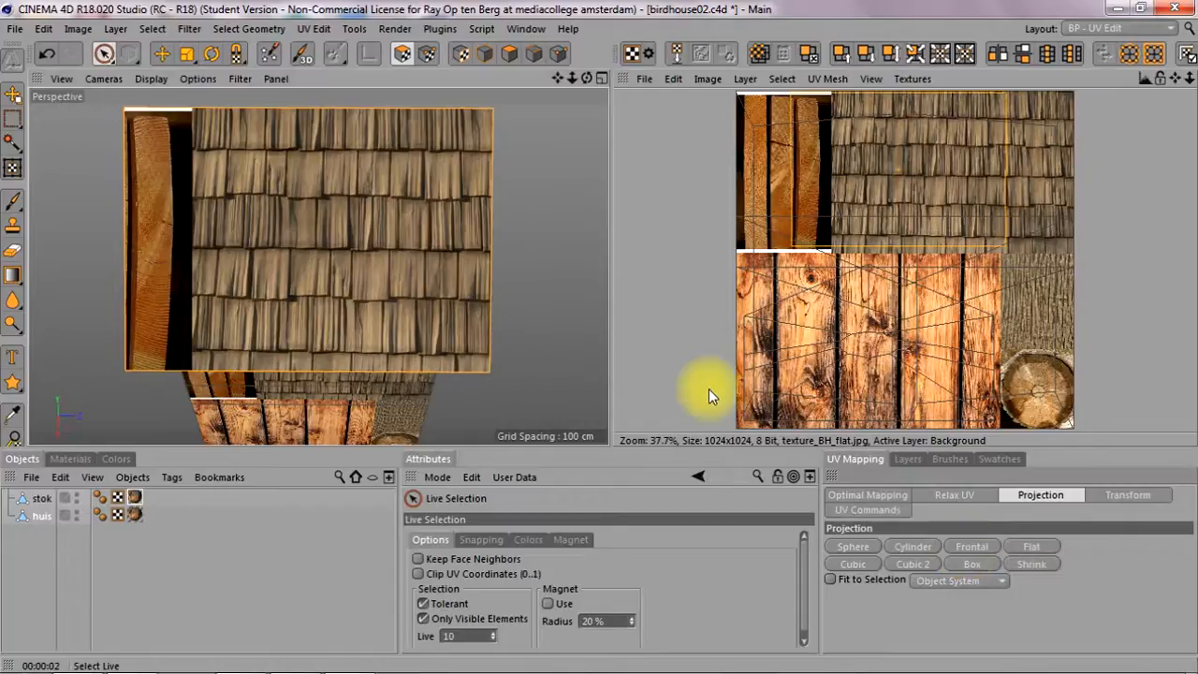
left_click(905, 158)
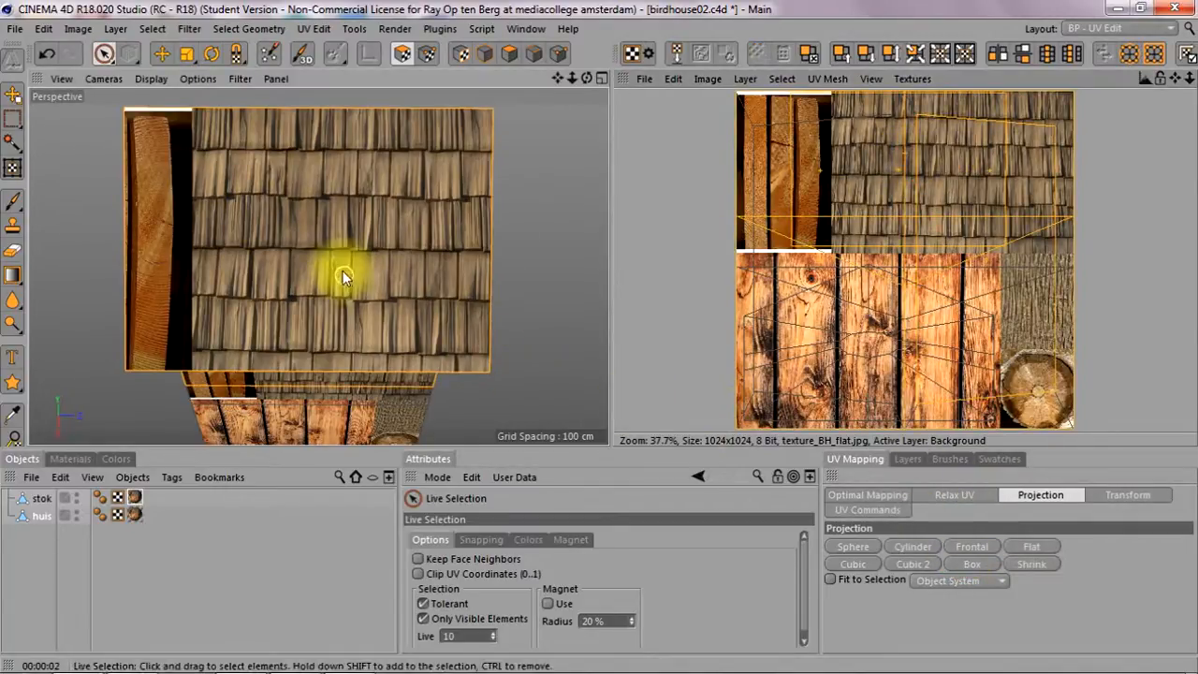
left_click(692, 396)
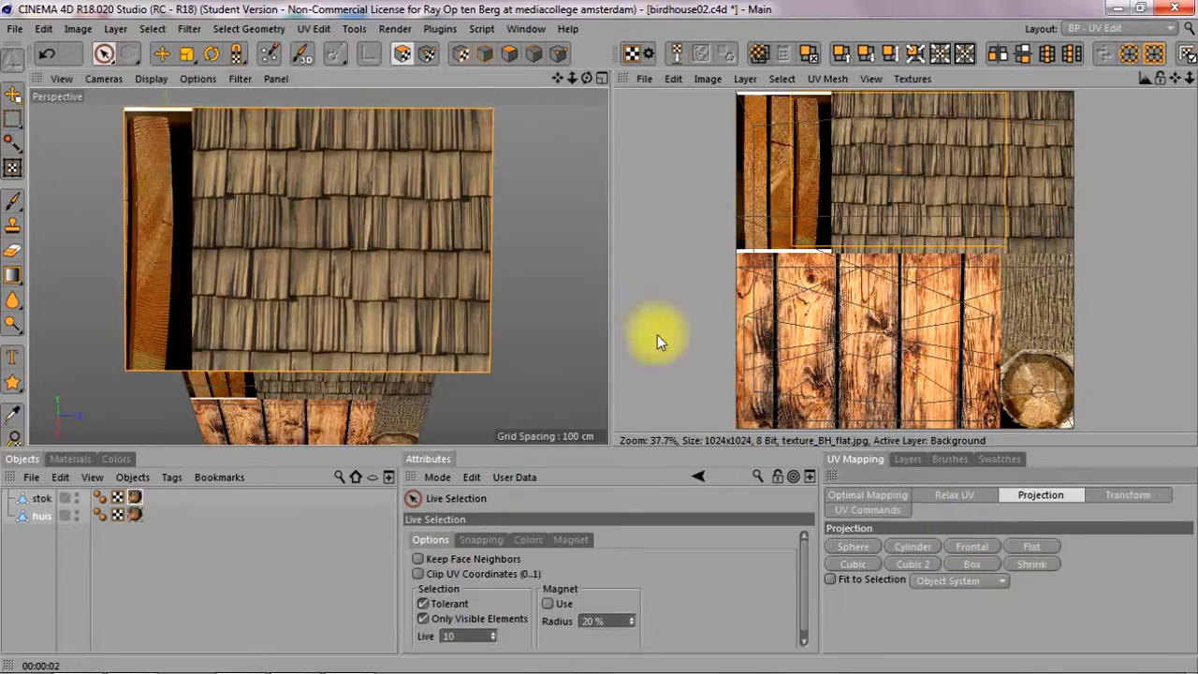
Move the roof panel's UV island onto the shingle texture and scale it down uniformly to fit inside that area
left_click(161, 56)
left_click(296, 212)
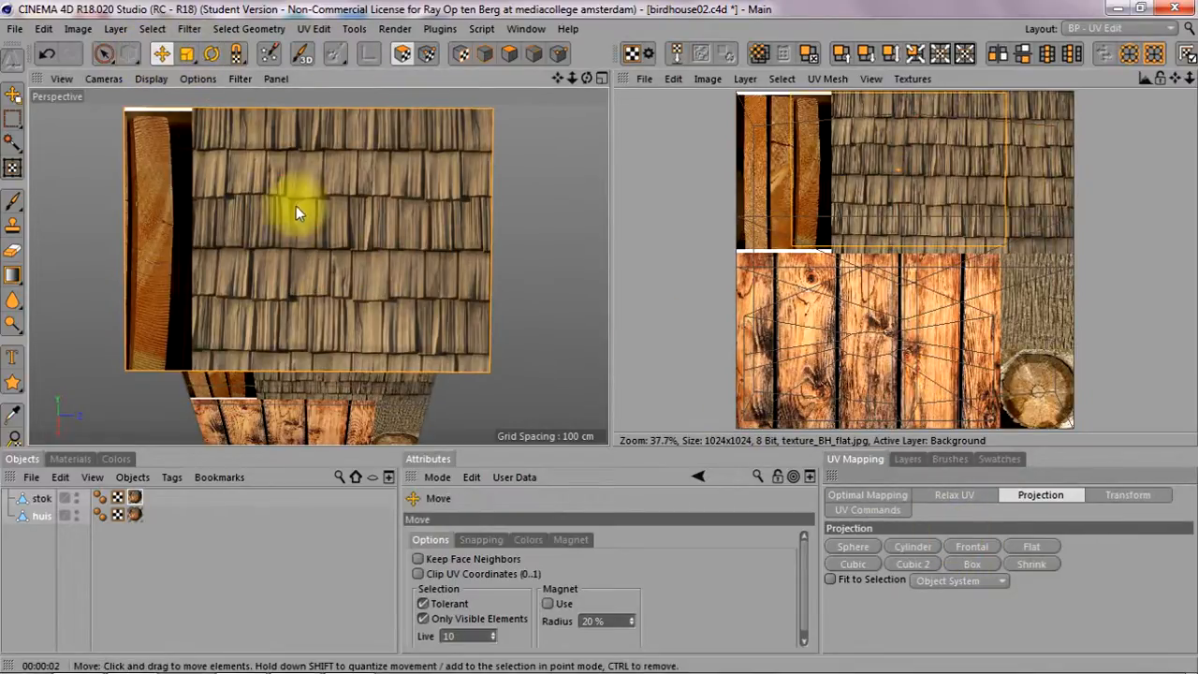
mouse_move(334, 224)
left_mouse_down()
mouse_move(408, 220)
mouse_move(335, 219)
left_mouse_up()
left_click(186, 54)
left_click_drag(347, 147, 384, 201)
left_click_drag(944, 167, 944, 165)
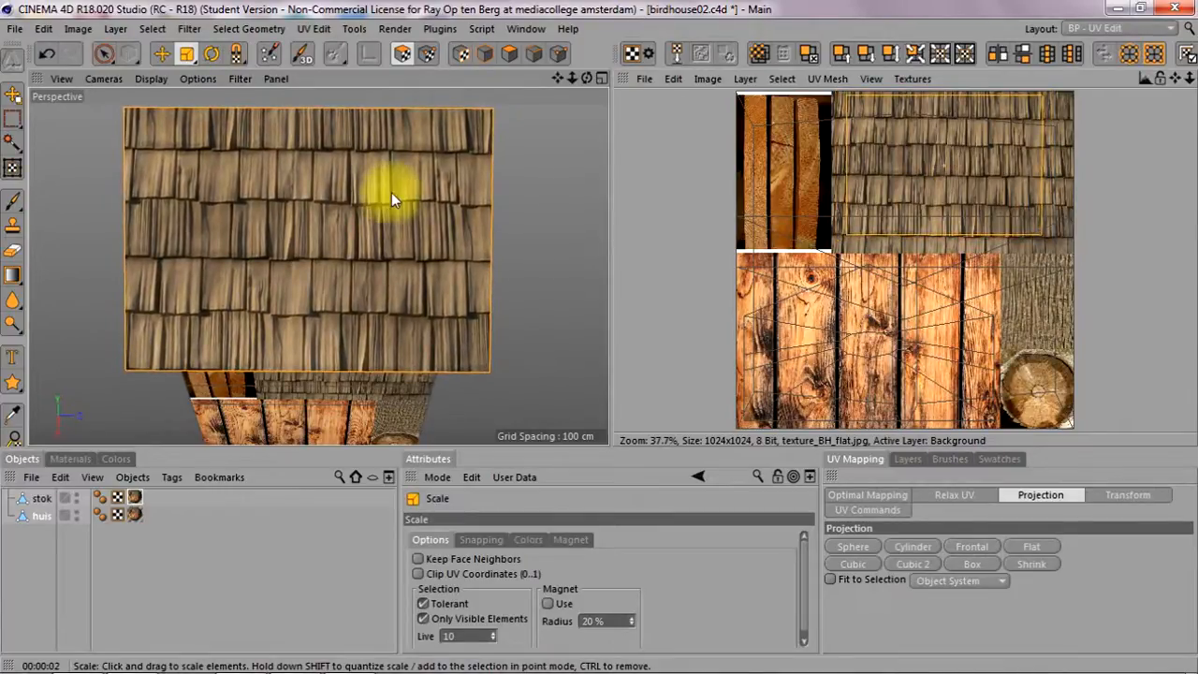